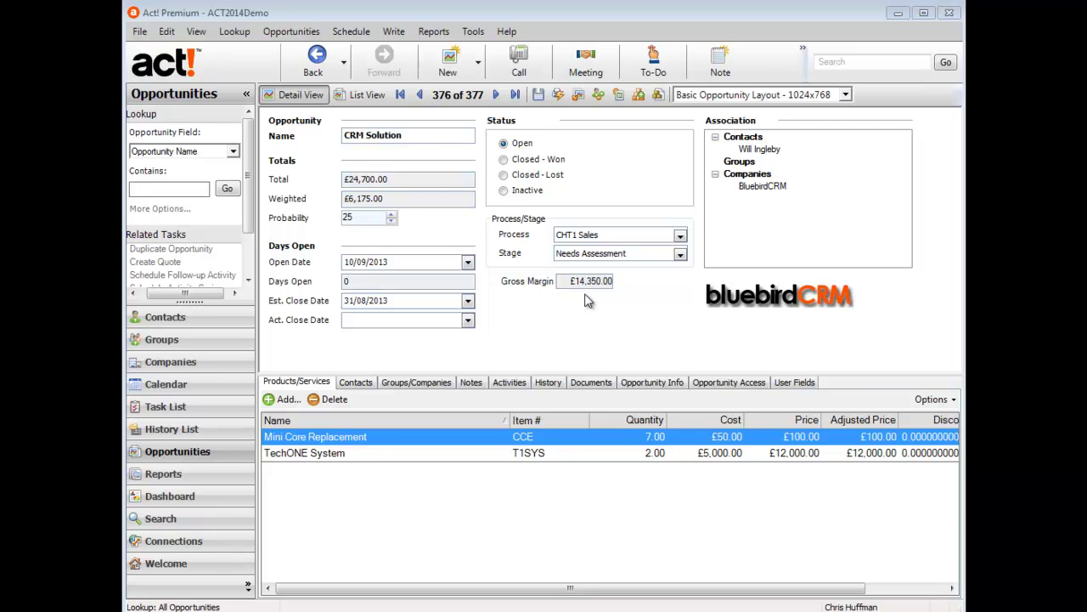
Step: Create a new opportunity field named Commission with the Calculated data type
left_click(473, 34)
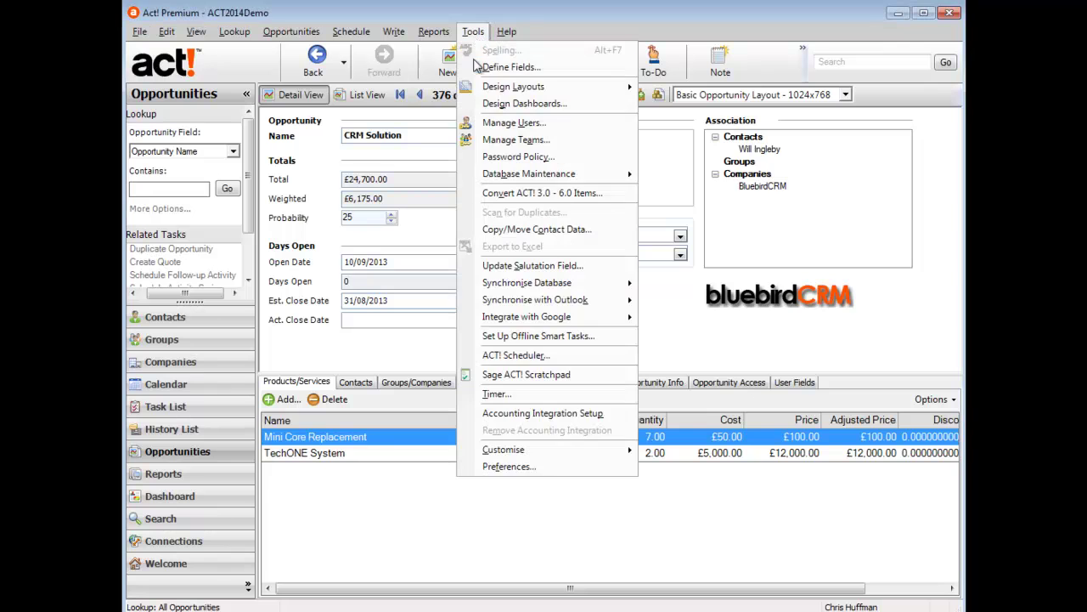
left_click(482, 67)
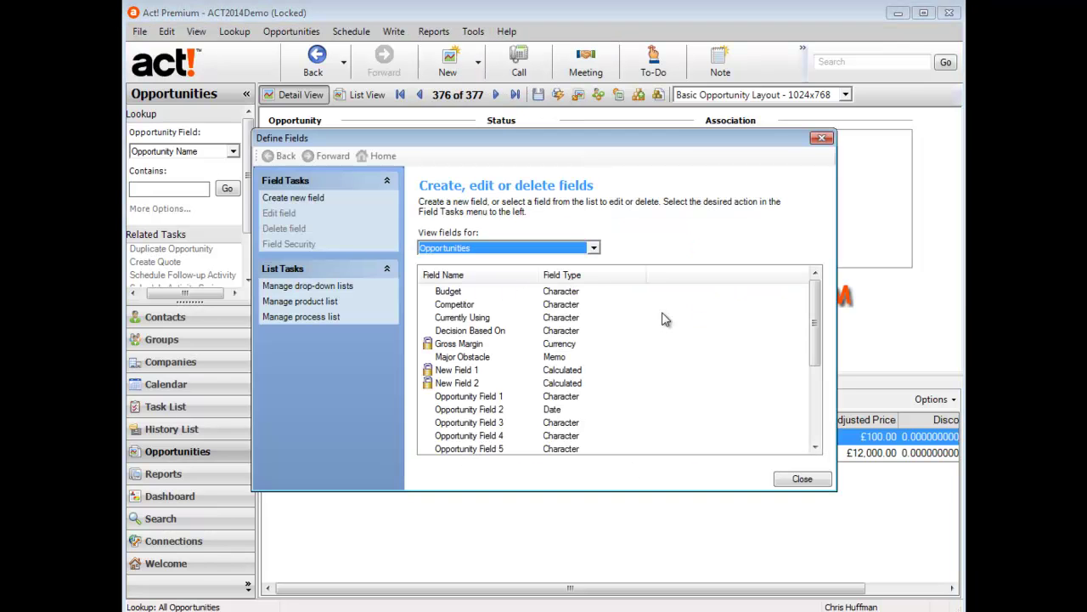
left_click(305, 202)
type("C")
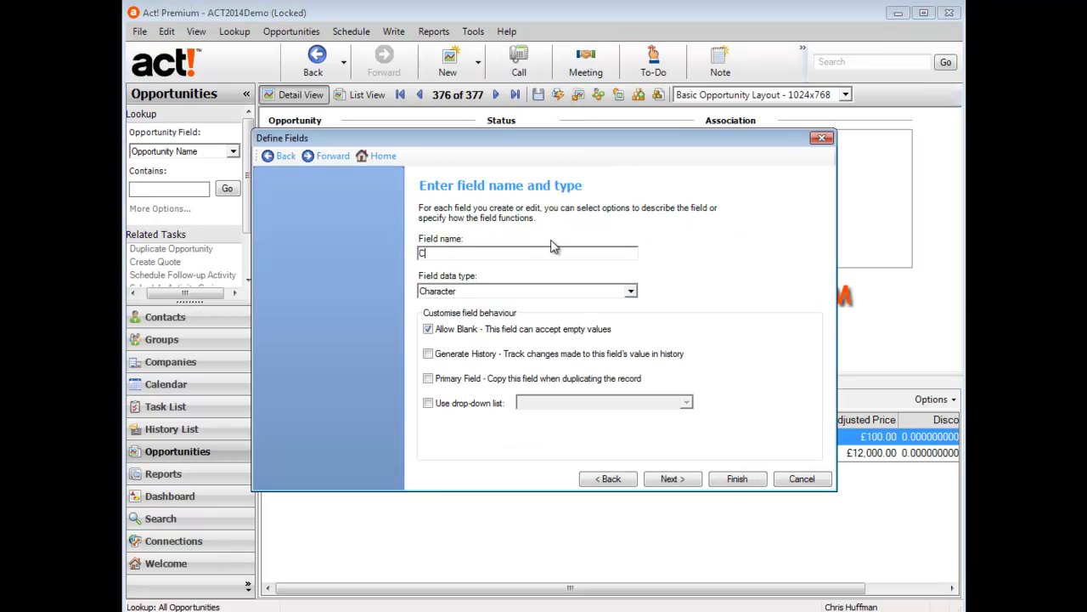
type("ommission")
left_click(630, 292)
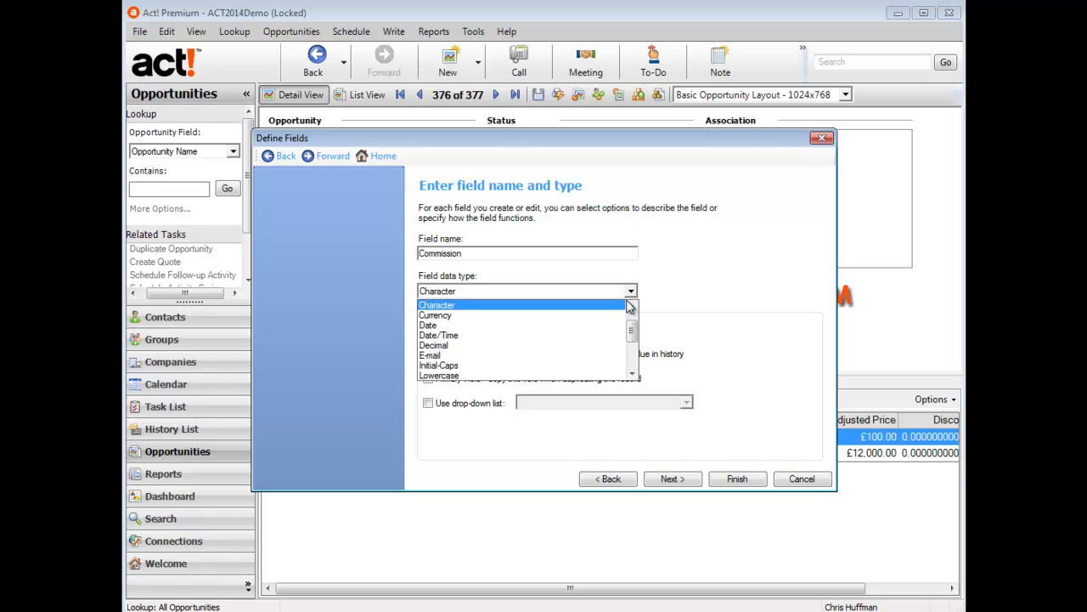
left_click(630, 306)
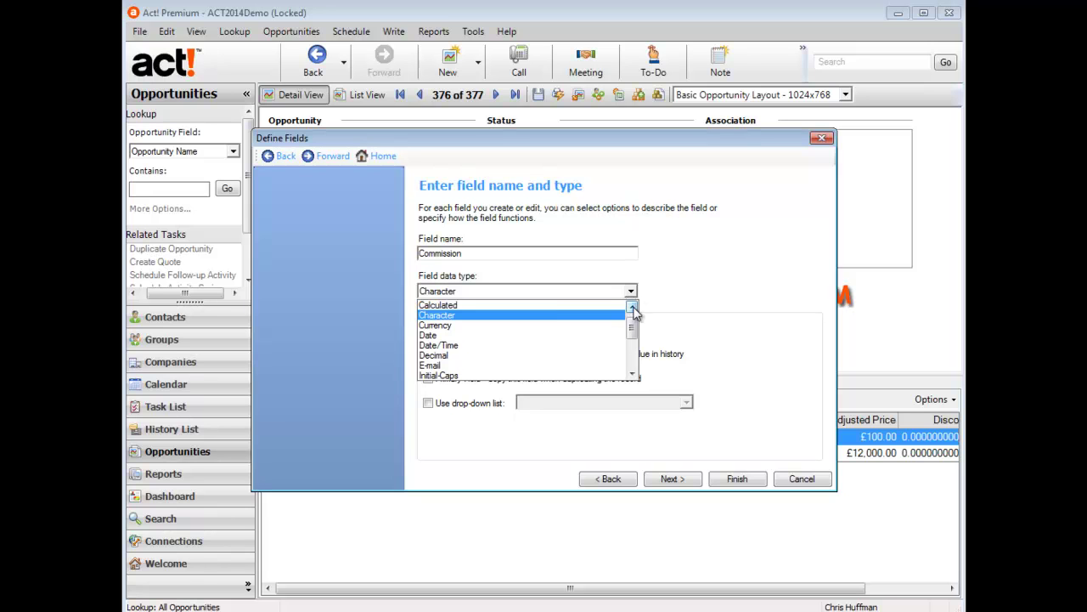
left_click(521, 307)
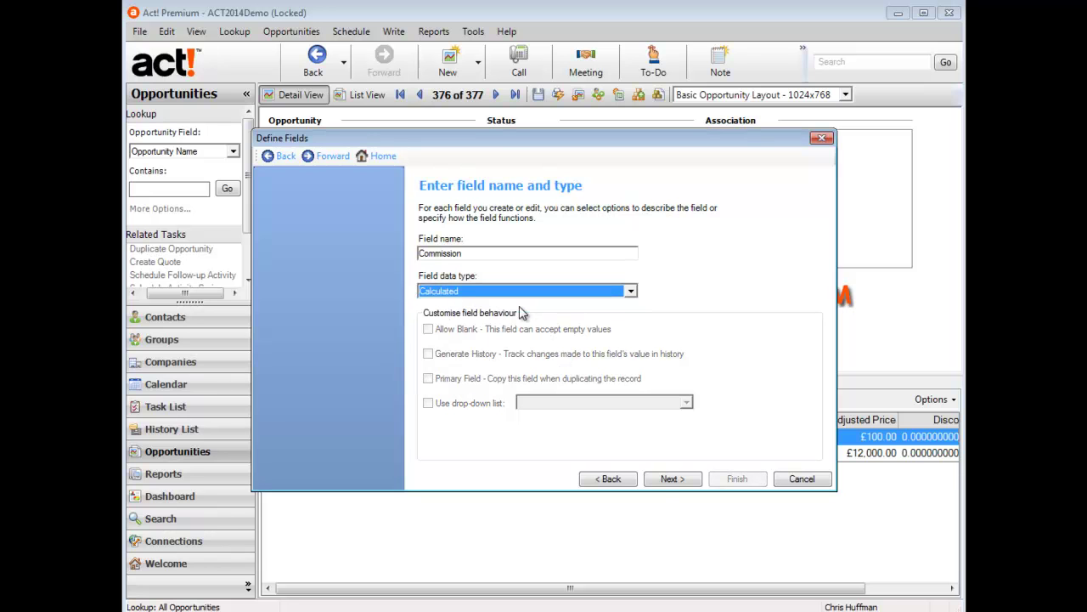
Step: Set Commission's calculated field type to Numeric after briefly trying Date
left_click(667, 480)
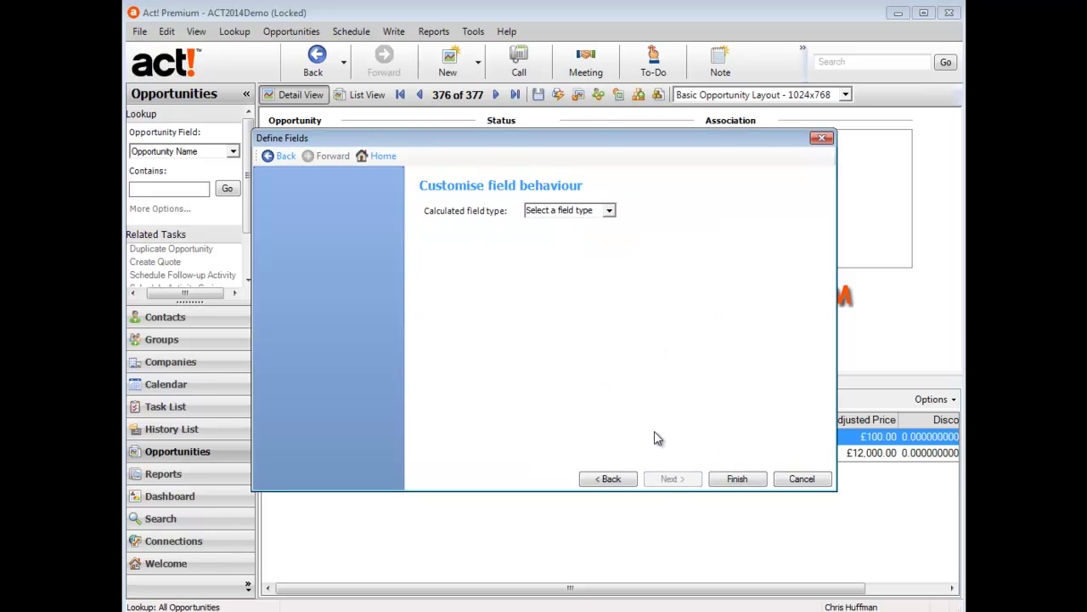
left_click(610, 212)
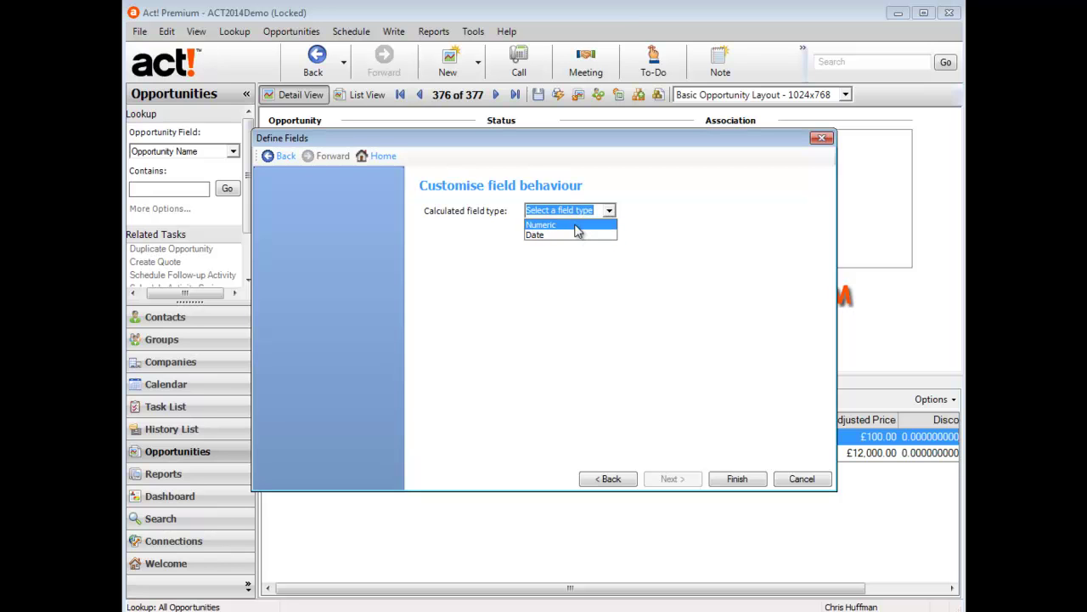
left_click(574, 235)
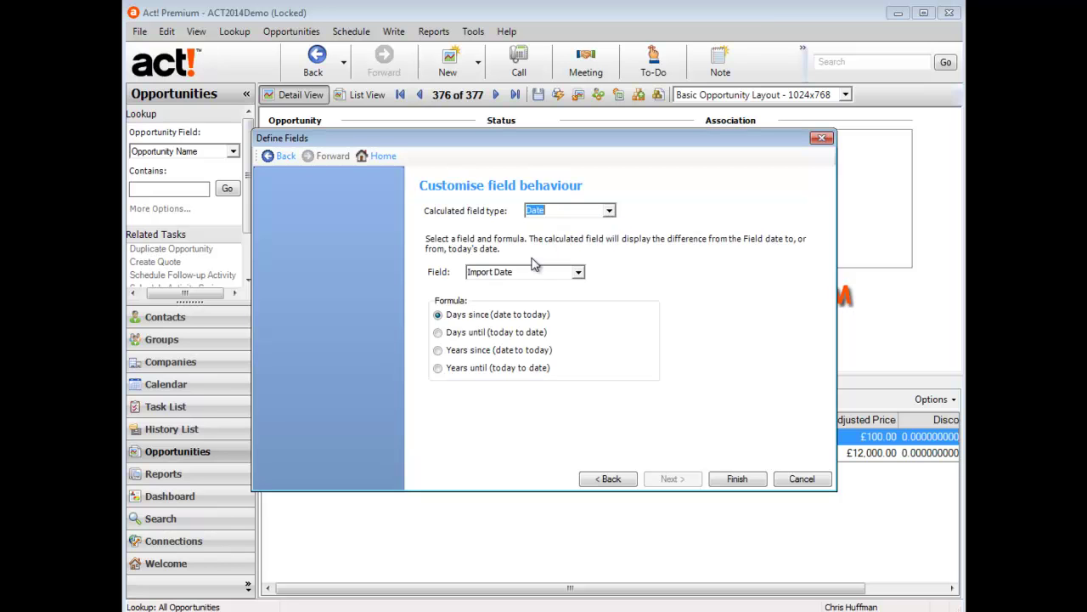
left_click(578, 274)
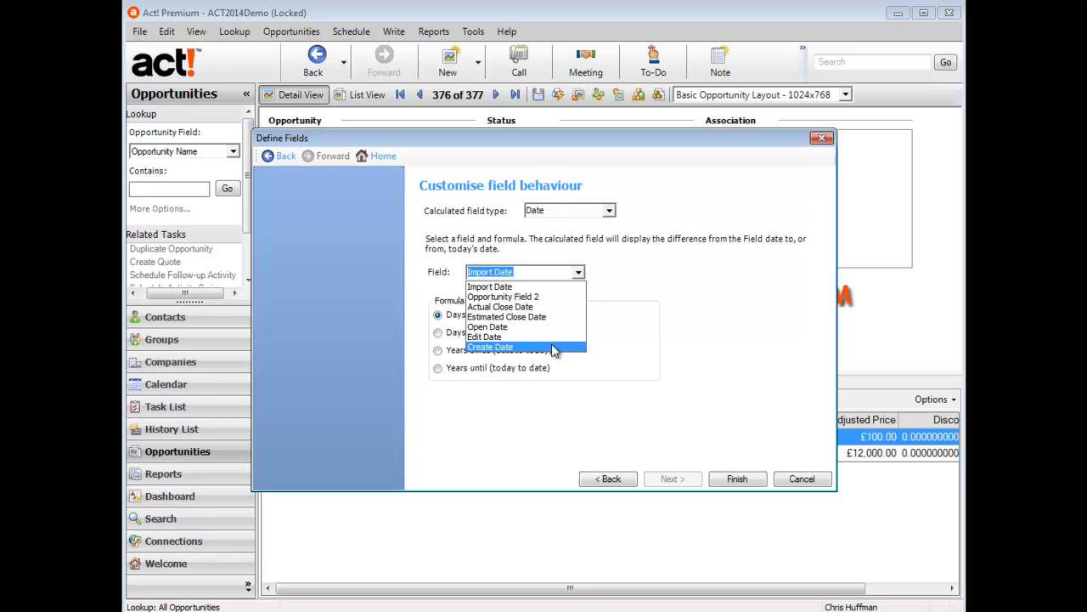
left_click(603, 248)
left_click(609, 210)
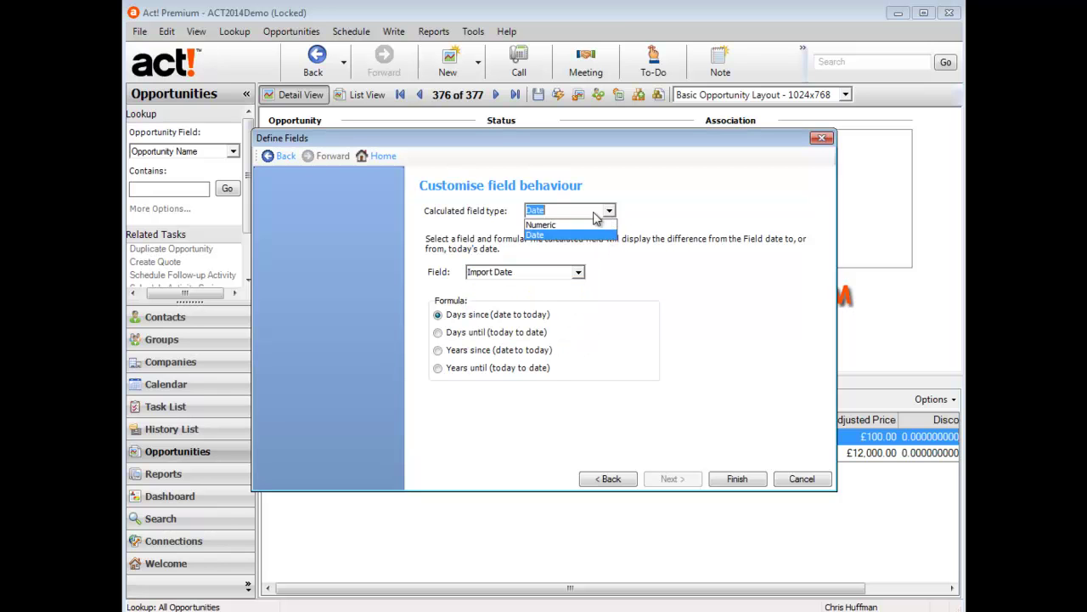
left_click(550, 226)
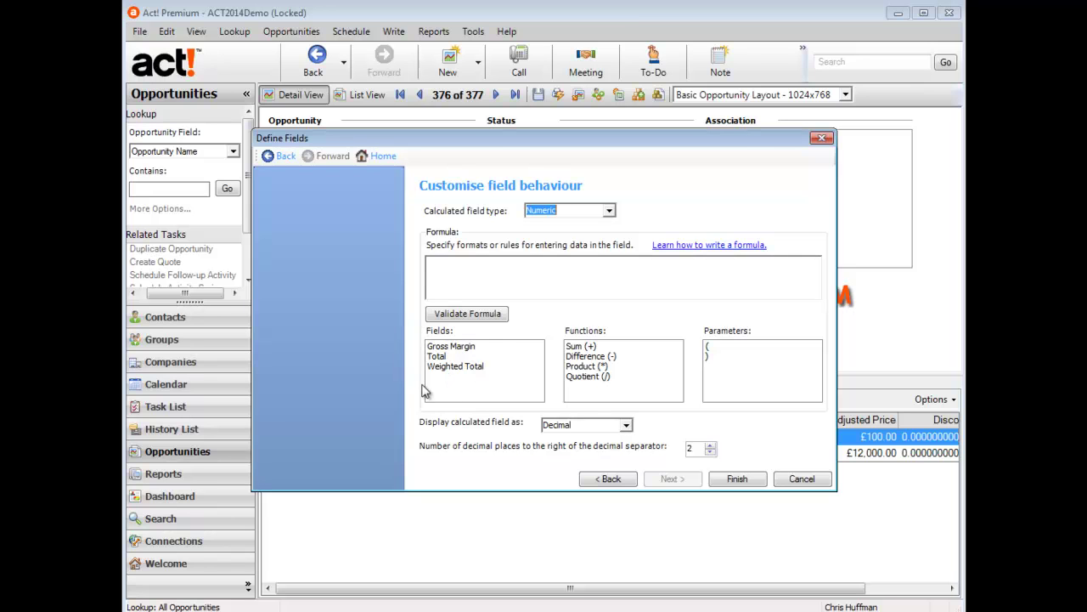
Step: Build the Commission formula [Gross Margin] * 0.05 and validate it
left_click(450, 346)
left_click(443, 357)
left_click(441, 366)
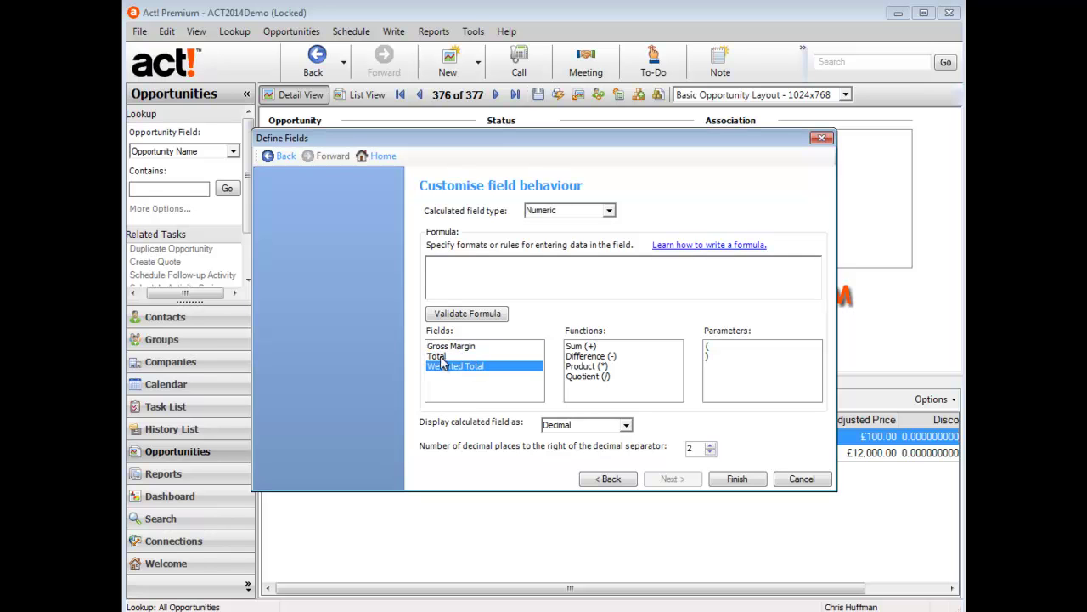
left_click(443, 348)
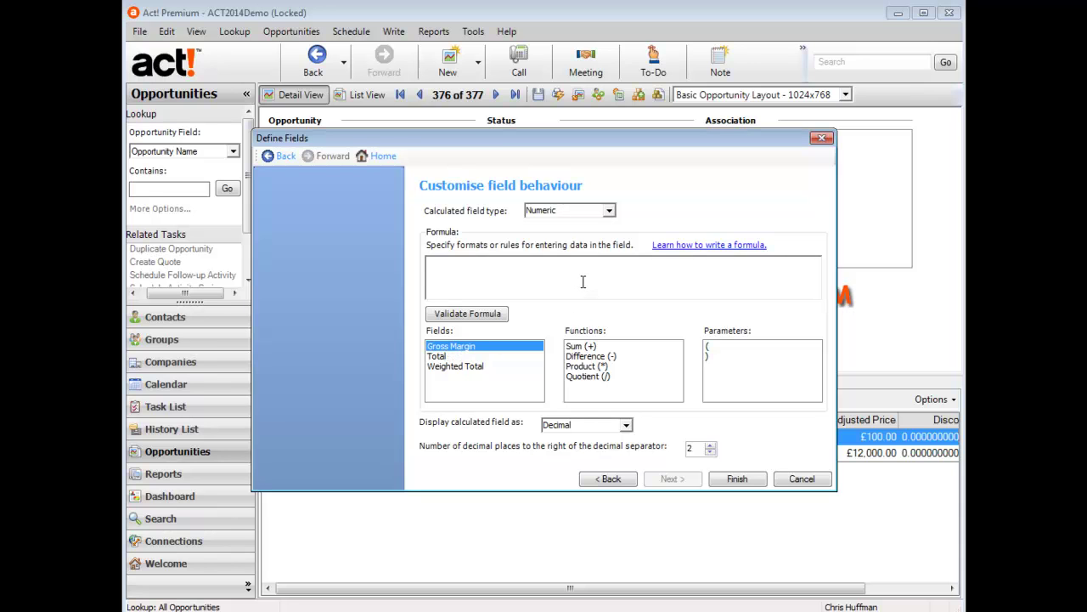
double_click(480, 348)
left_click(584, 366)
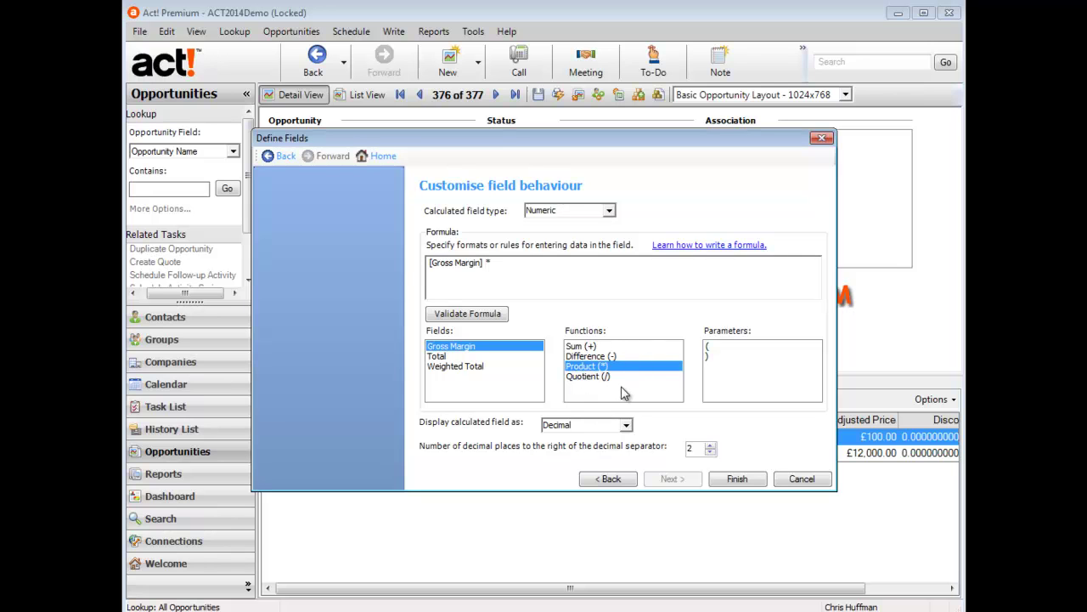
left_click(515, 263)
type("0.05")
left_click(475, 321)
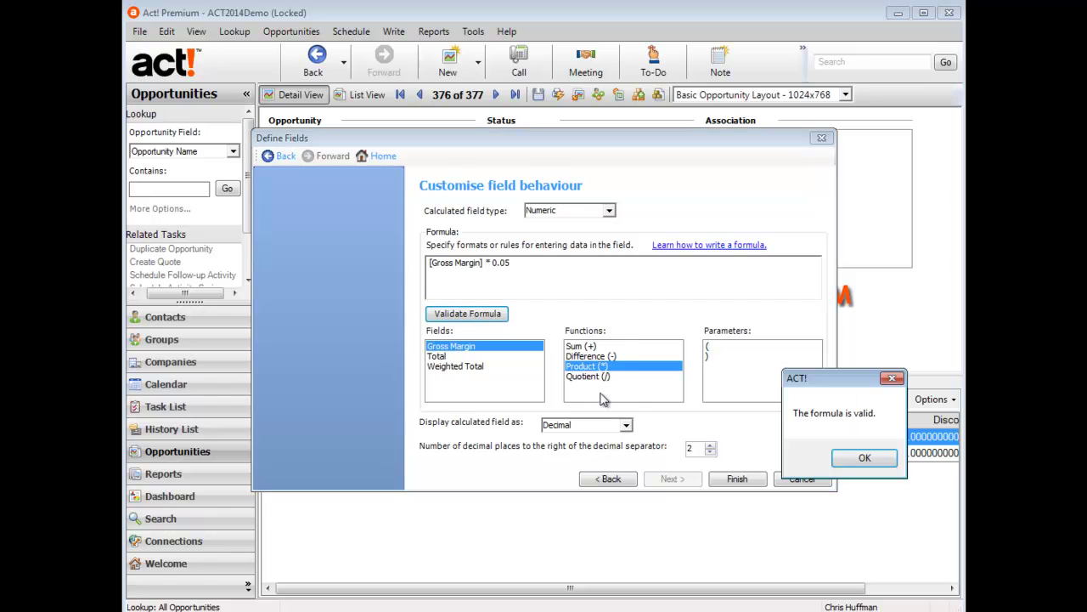
left_click(874, 465)
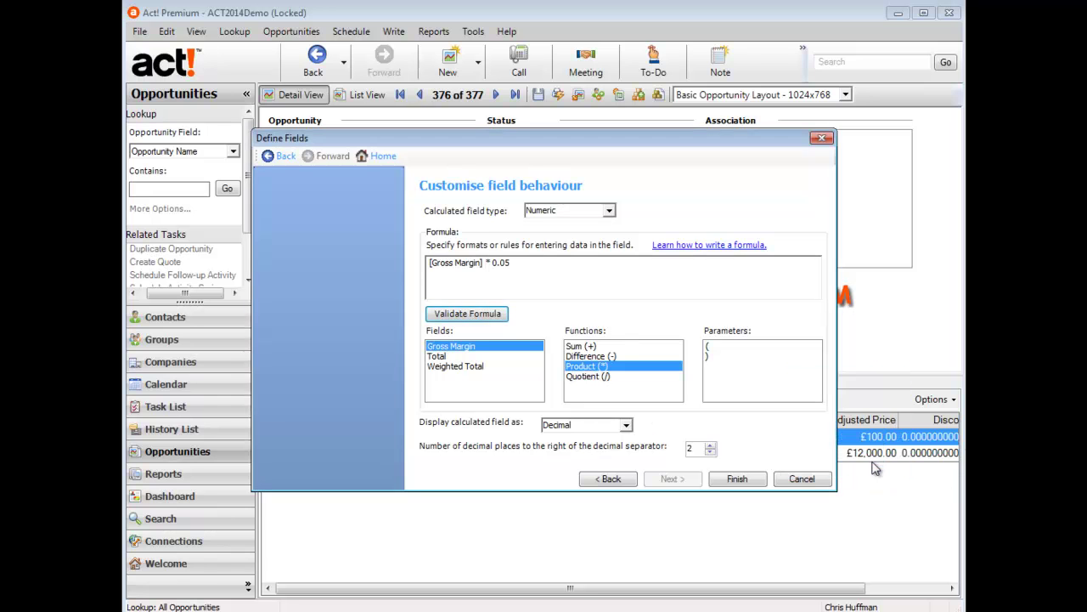
Step: Save the Commission field, close Define Fields, and agree to modify the layout
left_click(741, 479)
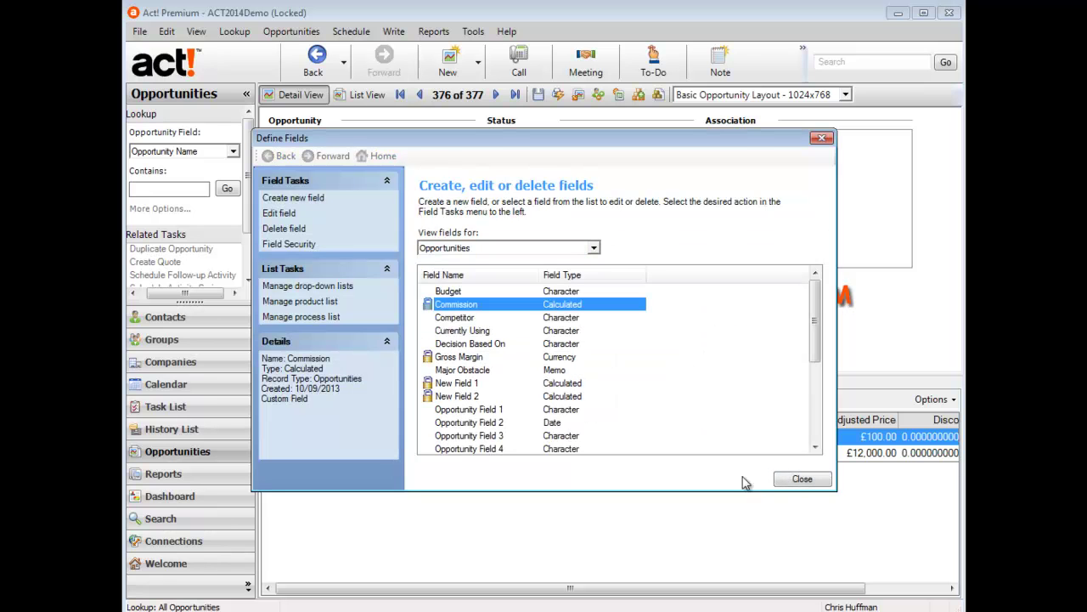
left_click(803, 480)
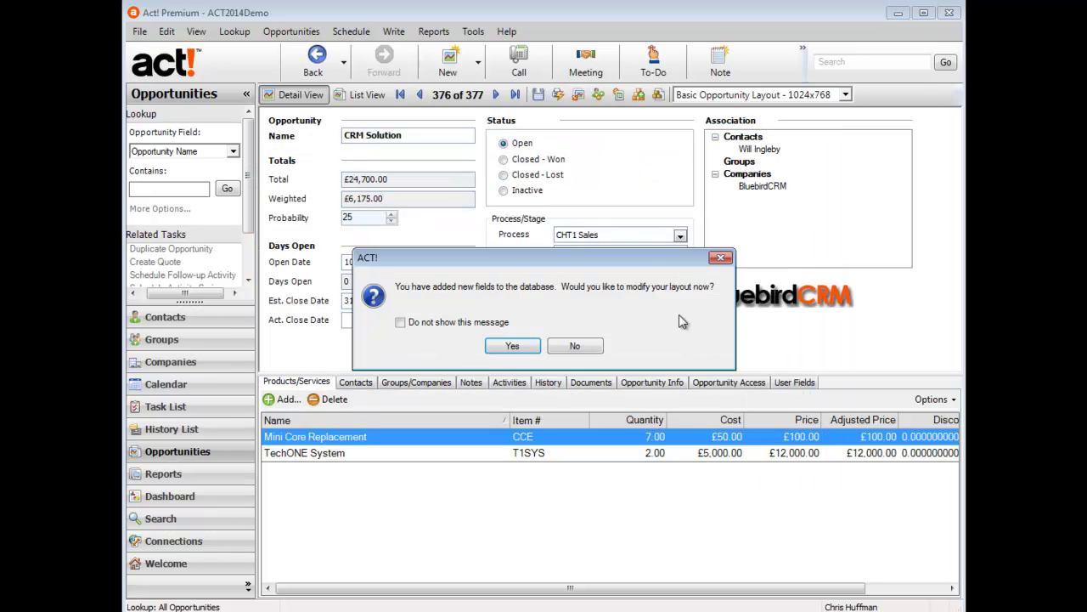
left_click_drag(643, 269, 795, 134)
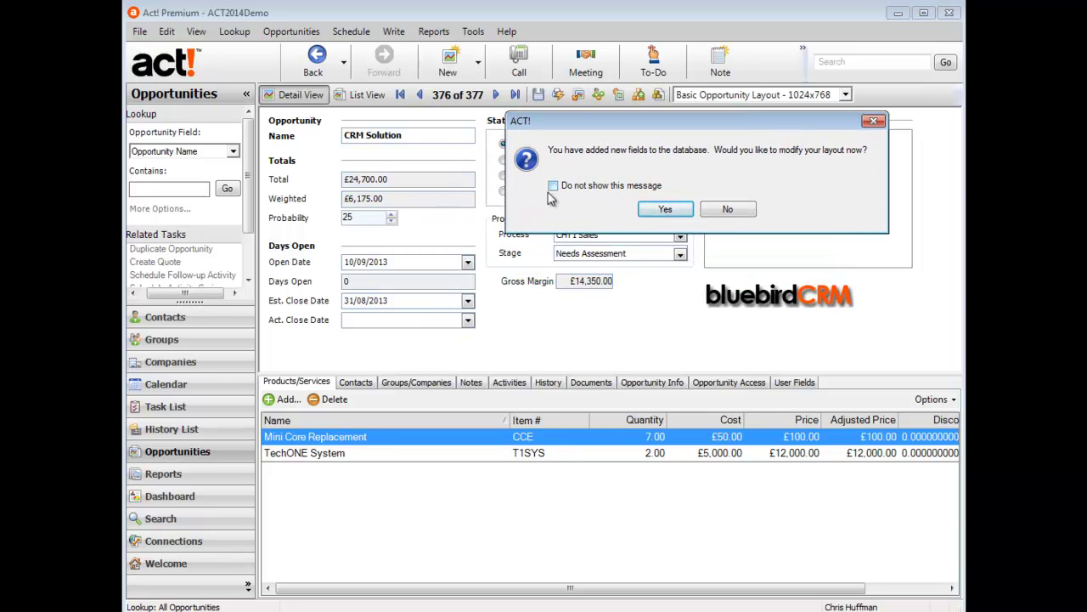
left_click(665, 209)
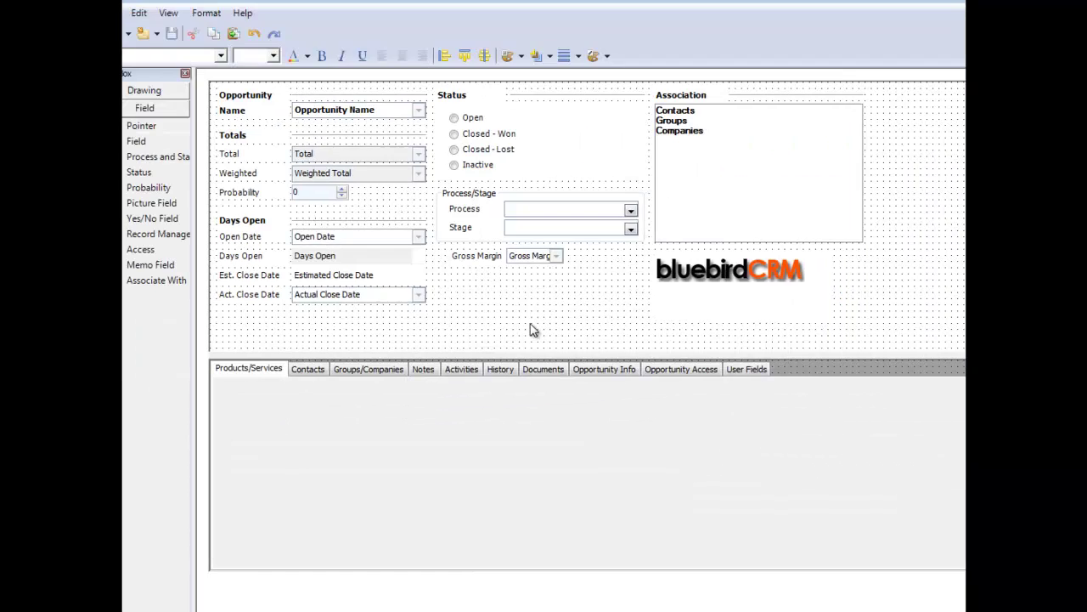
Step: Place the Commission field below Gross Margin on the opportunity layout and save the layout
left_click(134, 141)
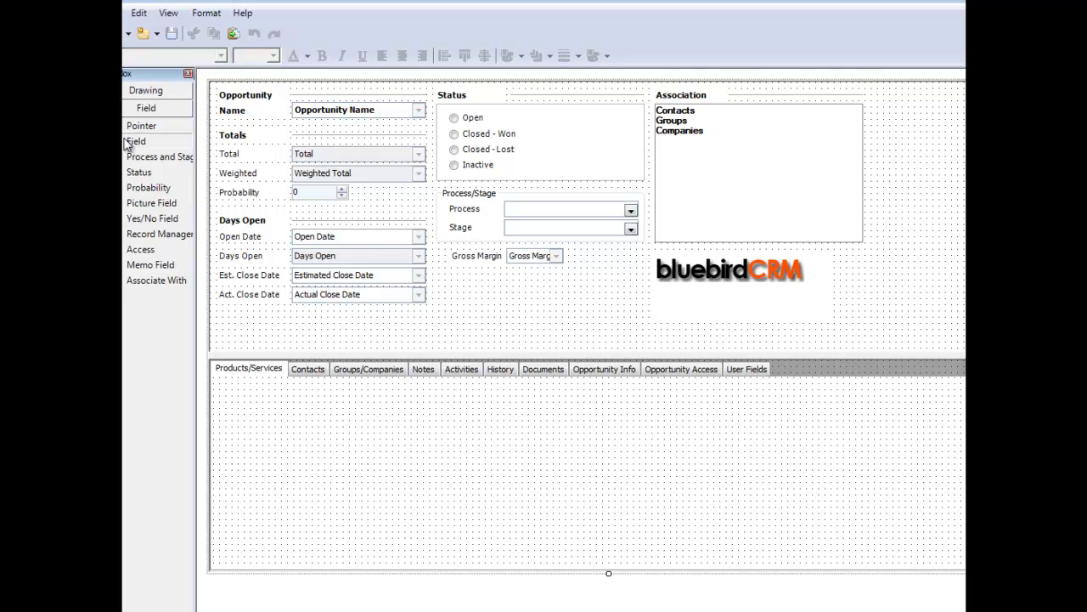
left_click_drag(506, 266, 564, 287)
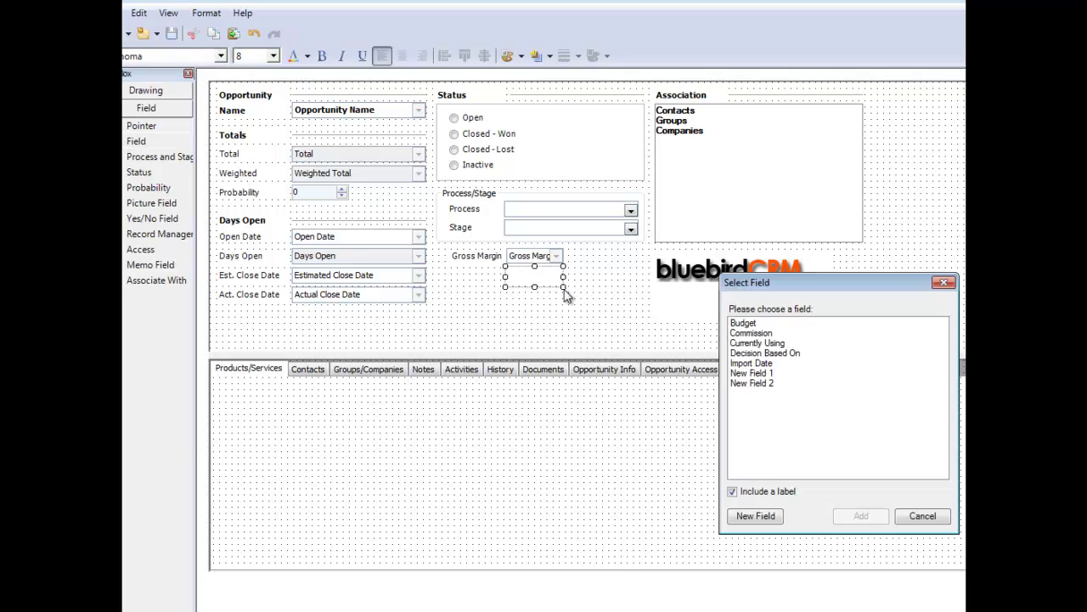
left_click(756, 334)
left_click(860, 516)
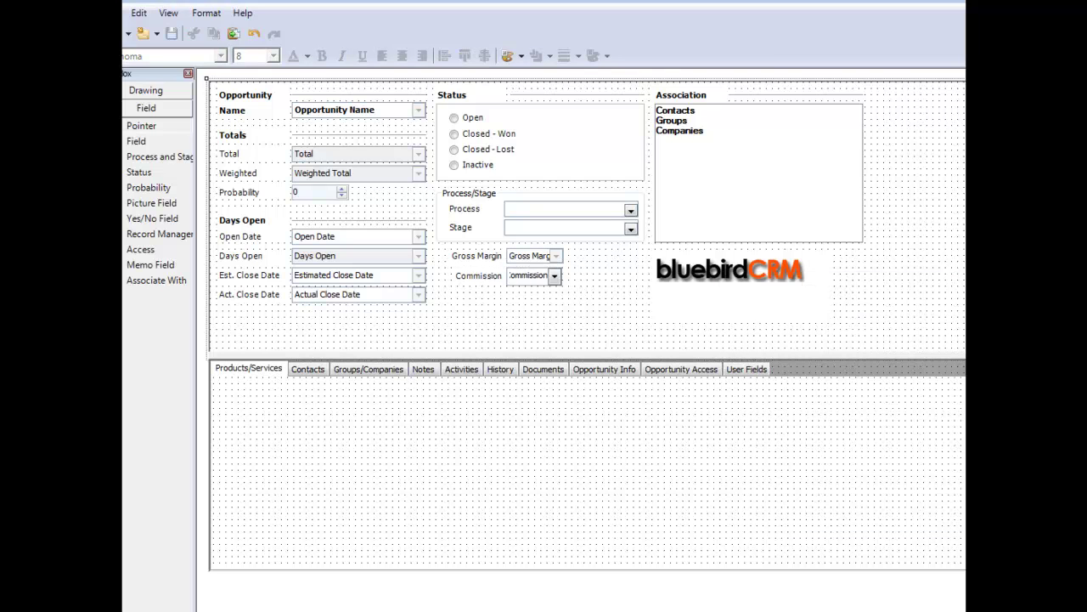
key("alt+F4")
left_click(831, 466)
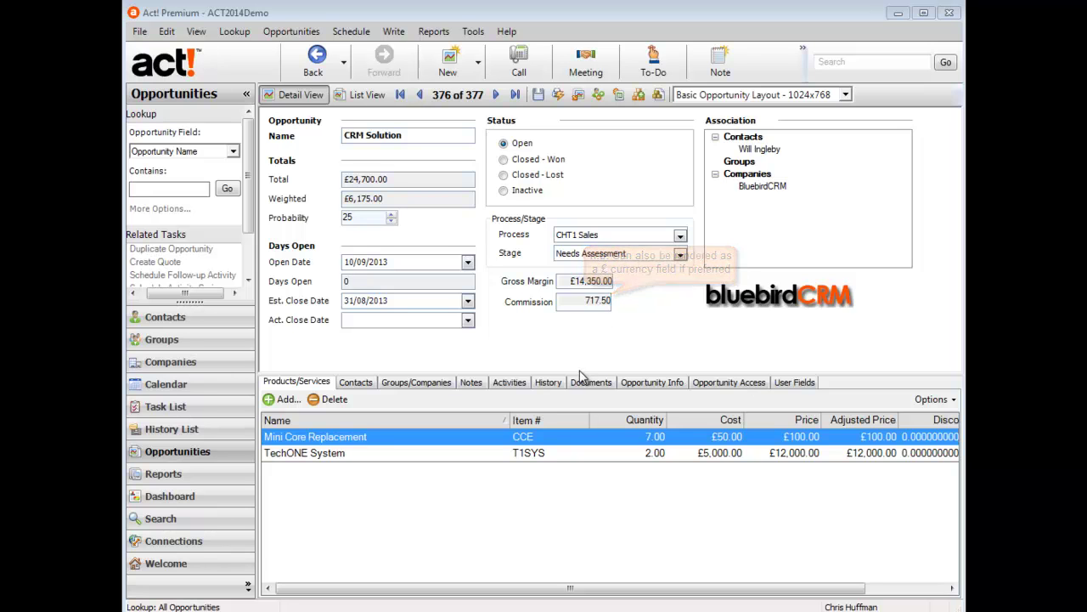
Step: Drag the splitter above the tabs down slightly to enlarge the record details
left_click_drag(575, 384, 575, 387)
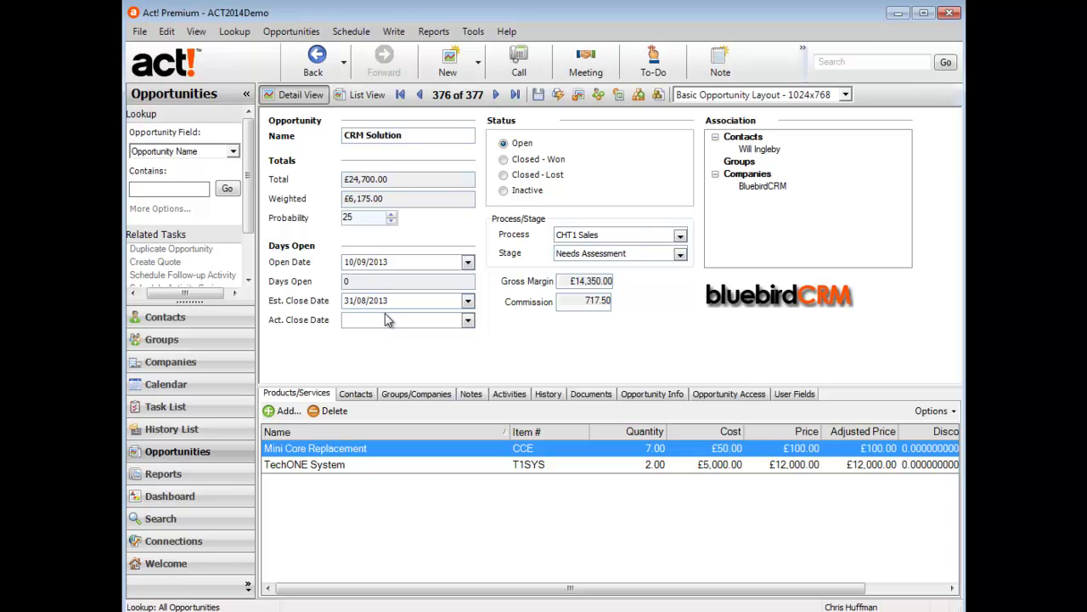
Step: Start a new calculated opportunity field named Est Close Date Passed
left_click(473, 32)
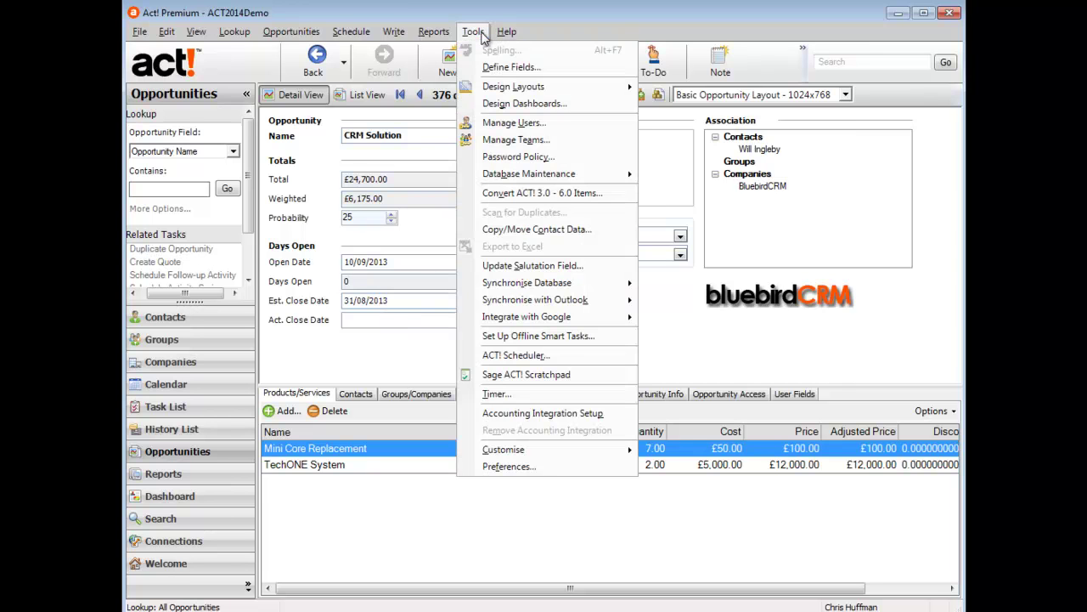
left_click(510, 67)
left_click(313, 202)
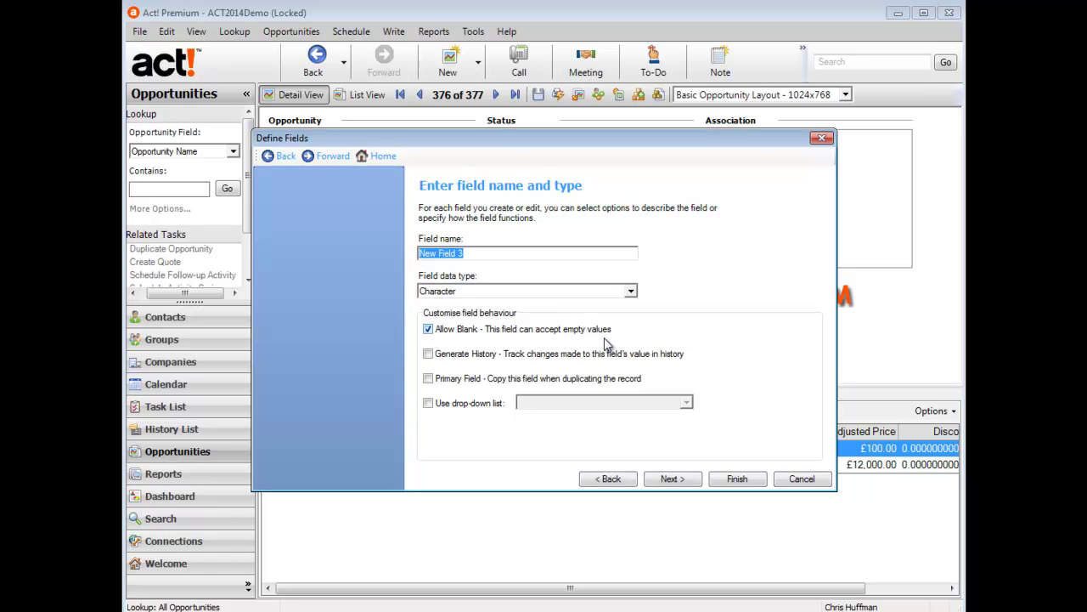
type("Est Close Date Passed")
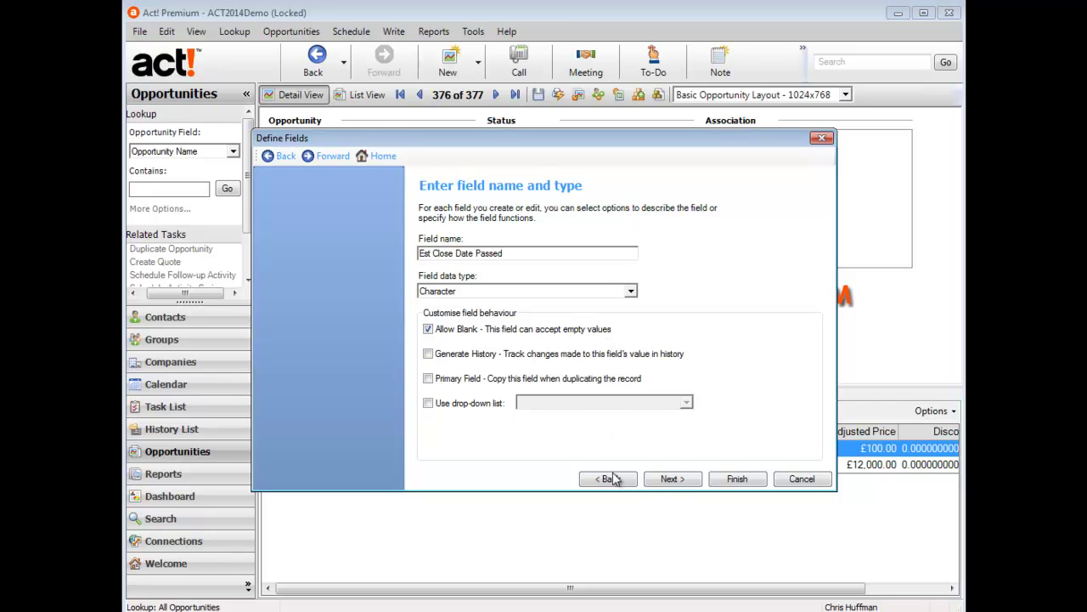
left_click(632, 291)
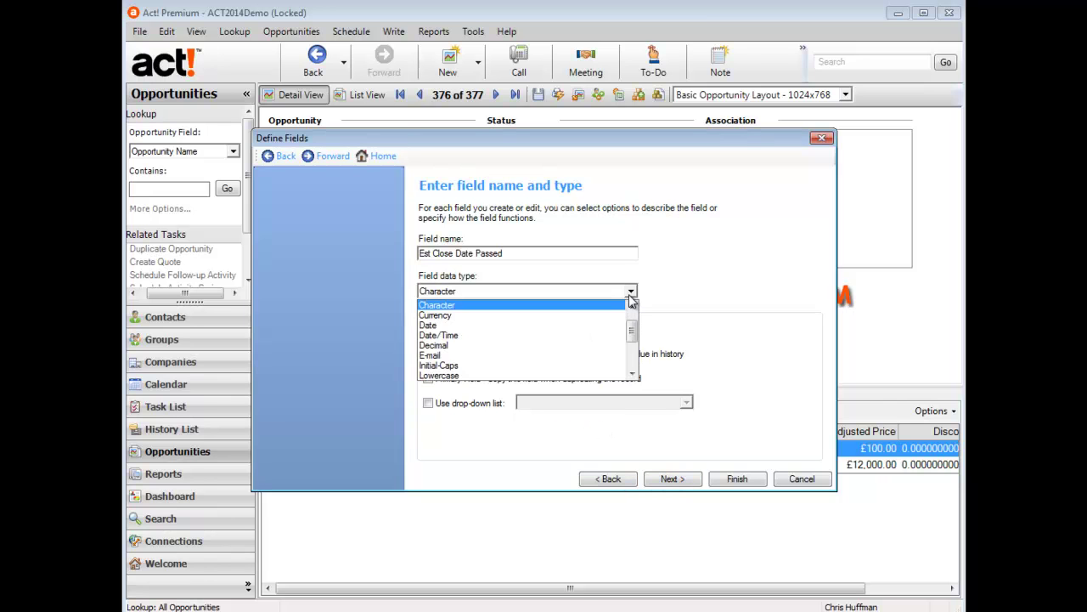
left_click(631, 306)
left_click(597, 308)
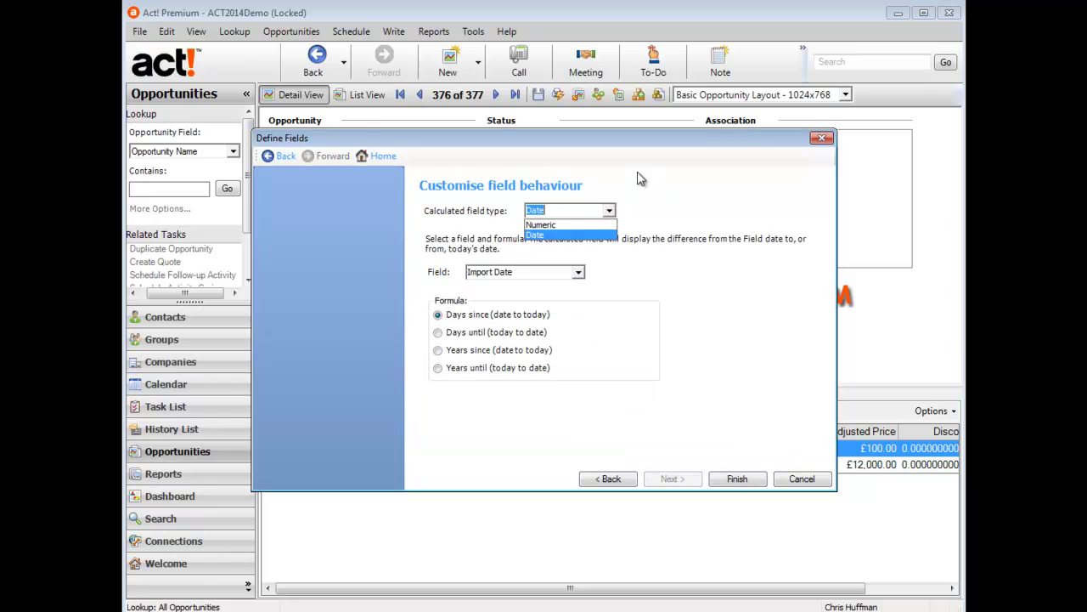
Step: Base the date calculation on Estimated Close Date (days since) and finish the field
left_click(577, 272)
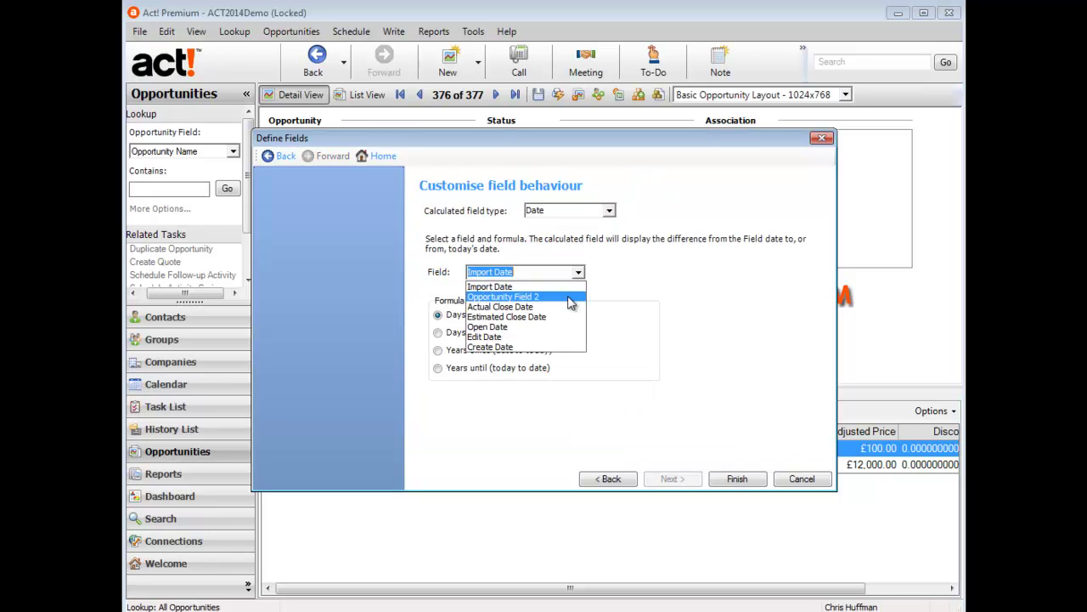
left_click(550, 316)
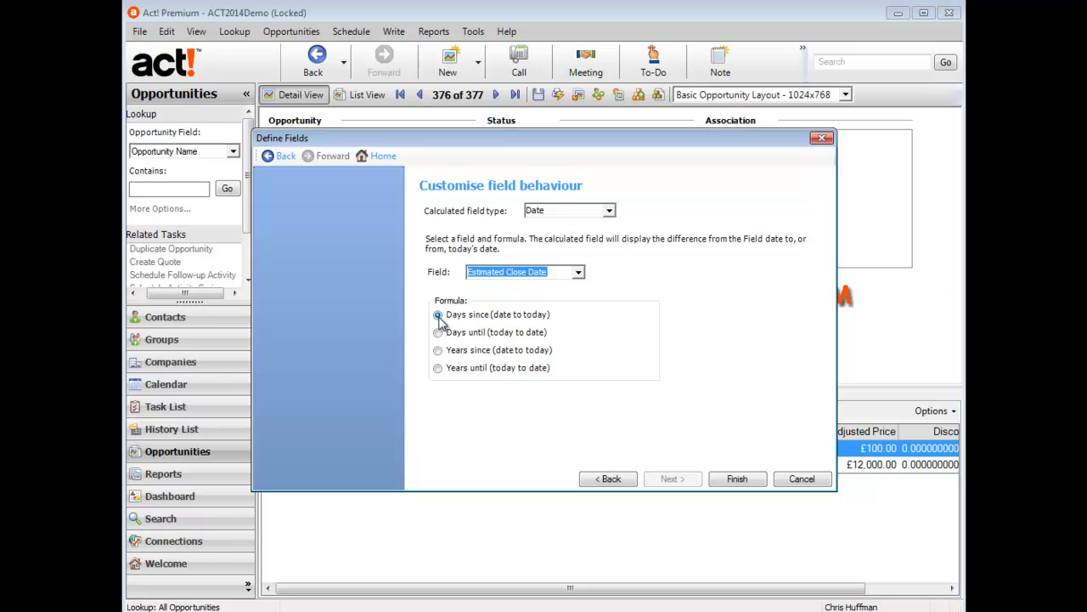
left_click(718, 480)
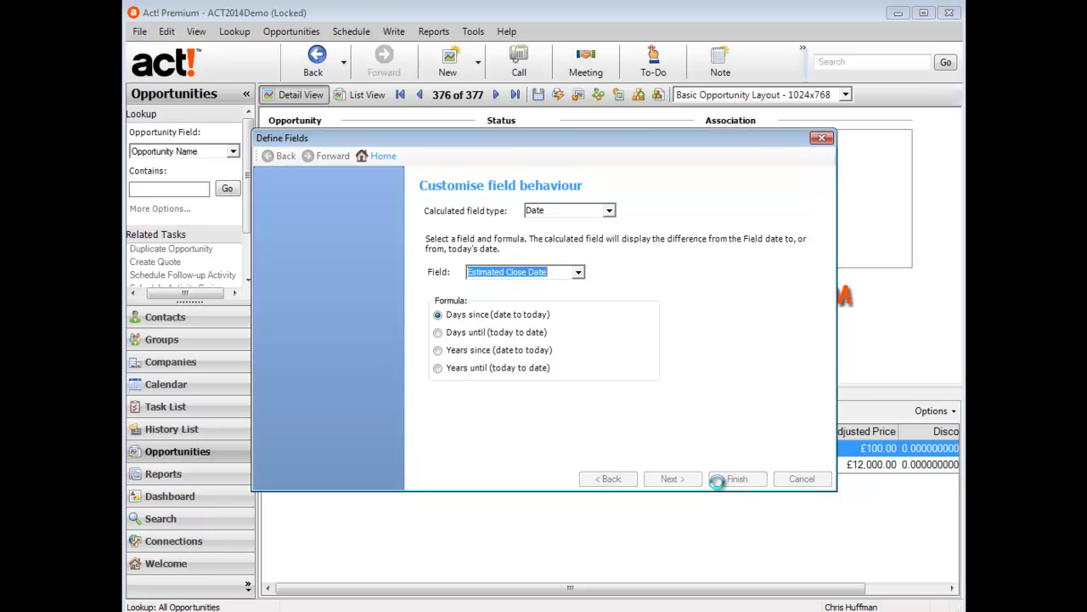
Step: Decline the layout prompt and add Est Close Date Passed with its label below Act. Close Date
left_click(802, 480)
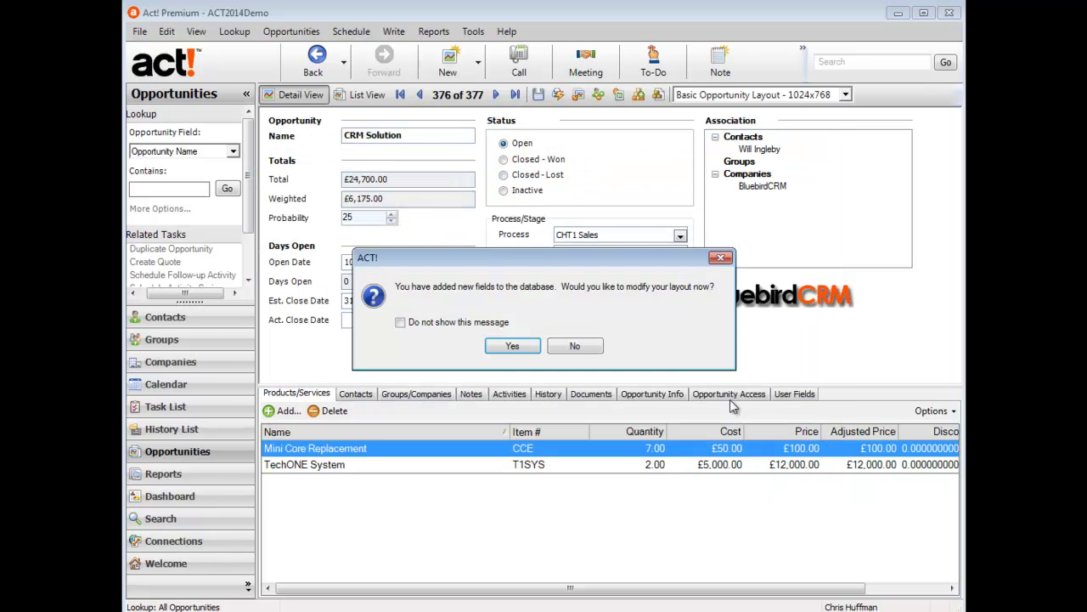
left_click(575, 345)
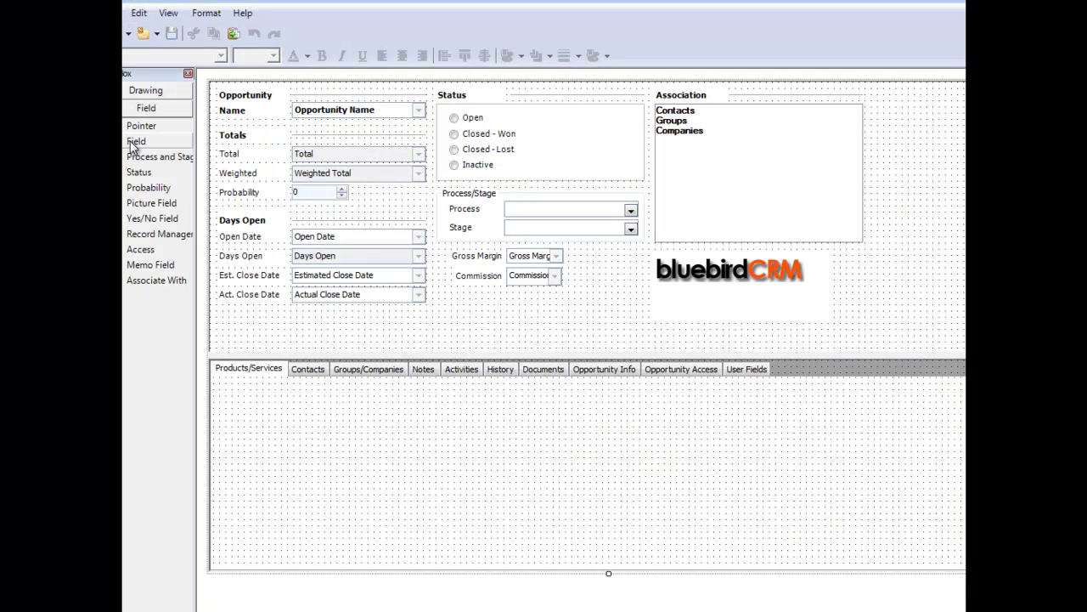
left_click(134, 143)
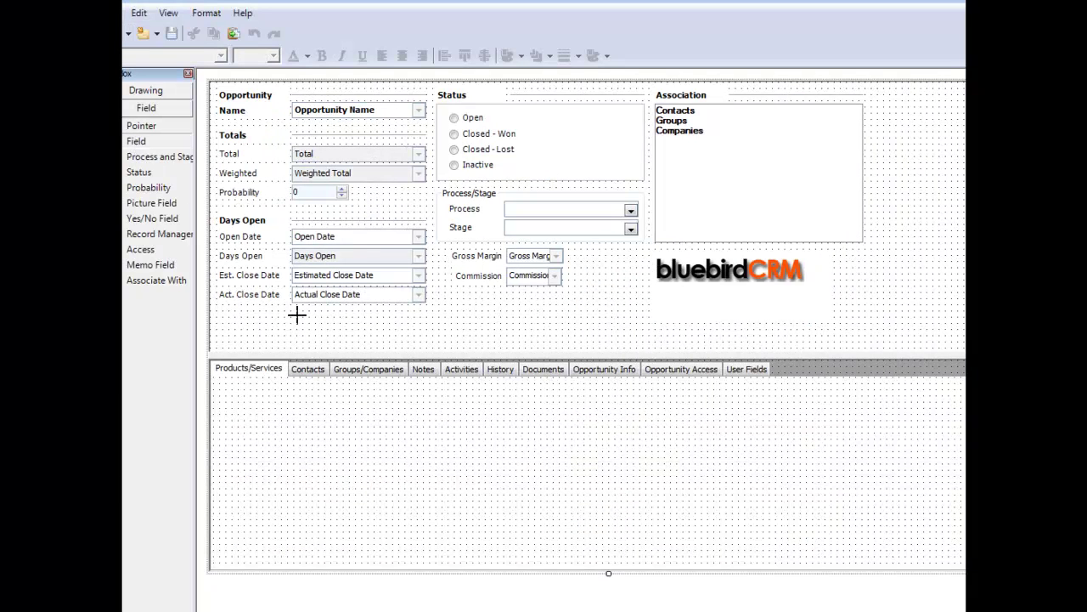
left_click_drag(291, 312, 427, 329)
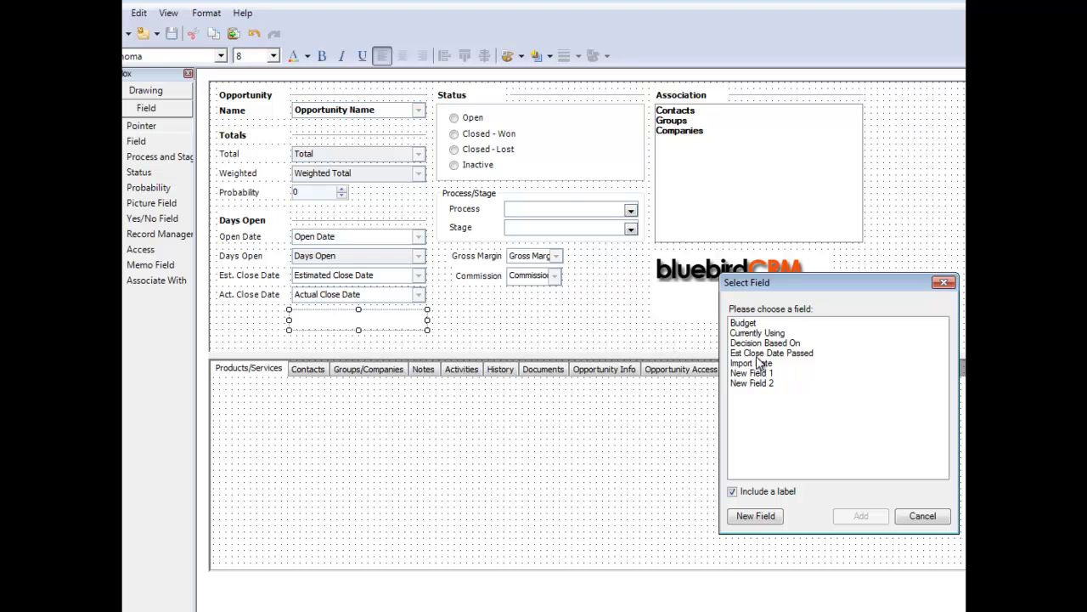
left_click(761, 353)
left_click(860, 516)
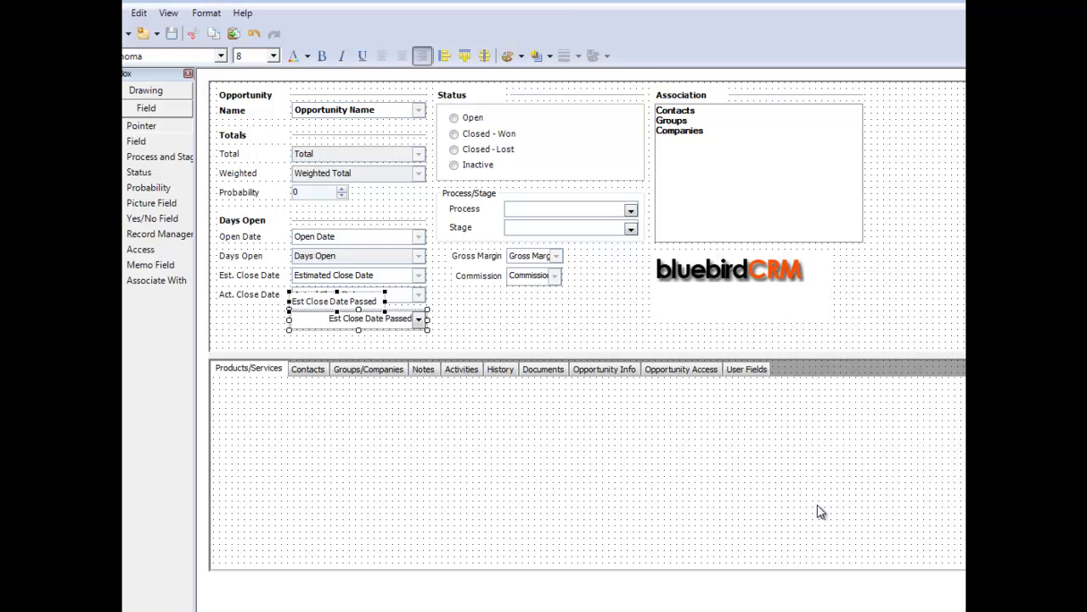
Step: Move the new label to the left margin and line the field up beside it
left_click_drag(335, 302, 262, 325)
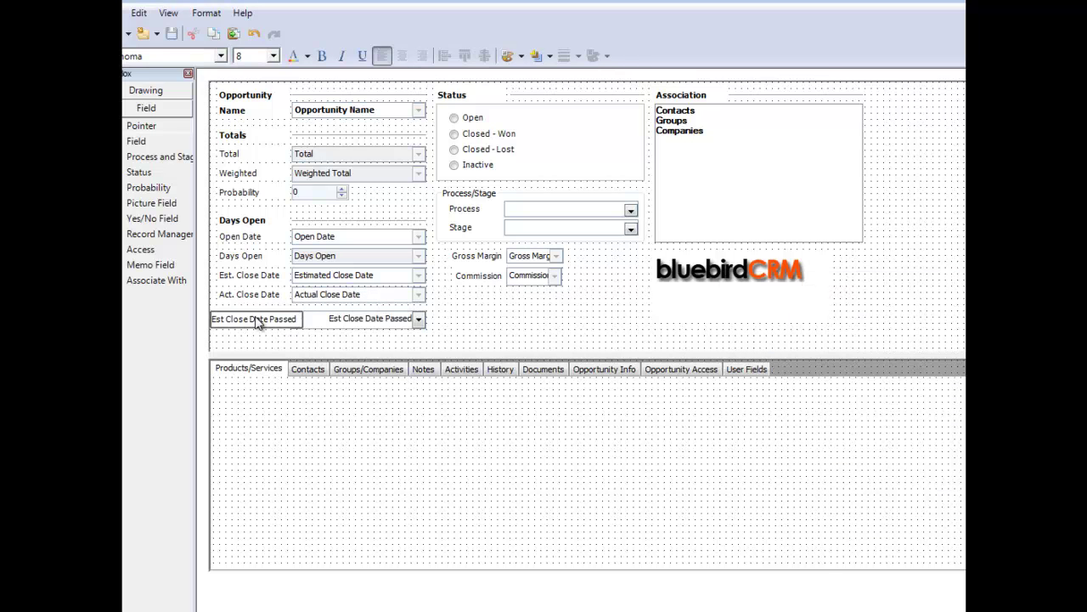
left_click_drag(338, 326, 356, 330)
left_click(357, 333)
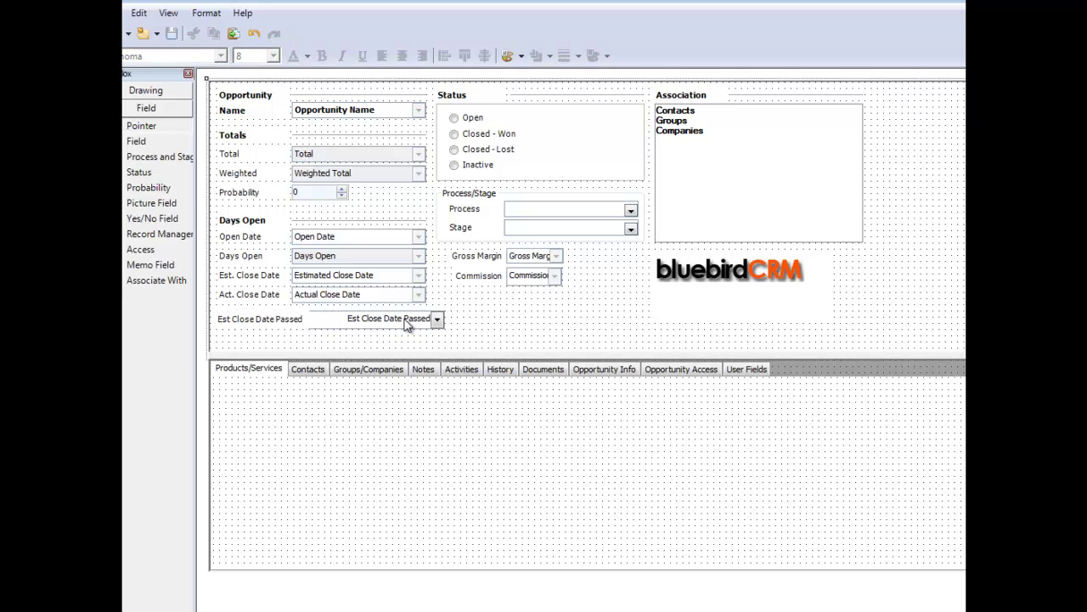
left_click_drag(409, 327, 421, 326)
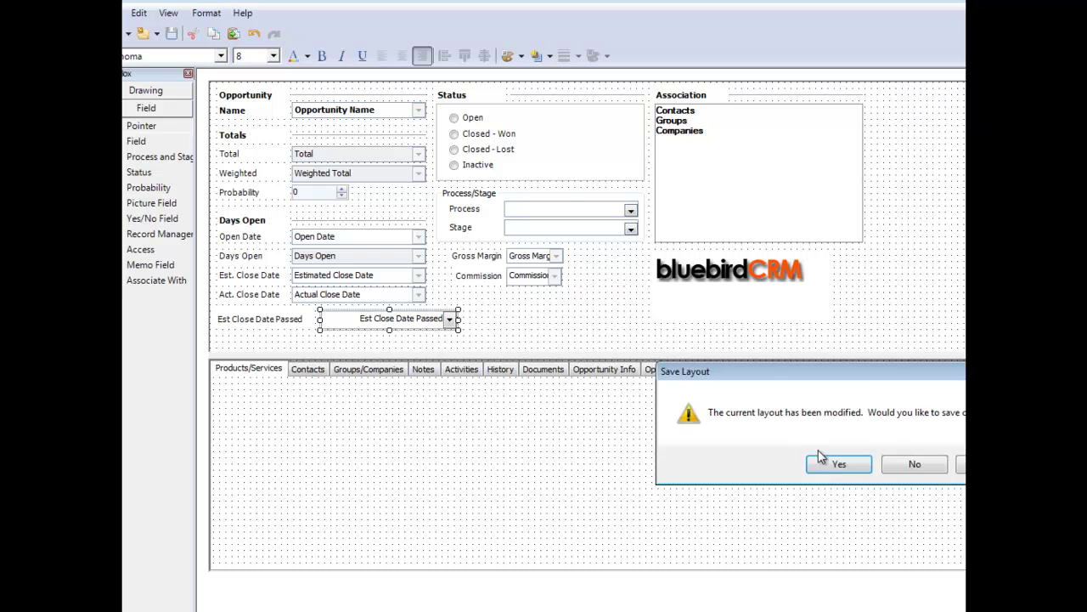
Step: Save the layout changes so the record shows Est Close Date Passed
left_click(822, 458)
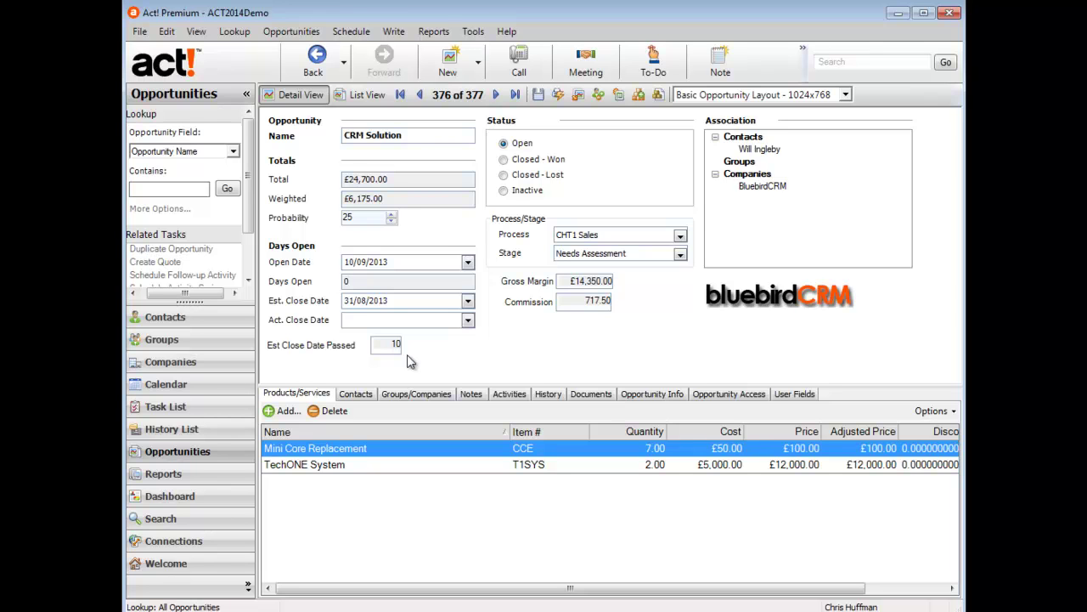
Step: Open the criteria editor for the Opportunity Close Date Overdue group
left_click(162, 340)
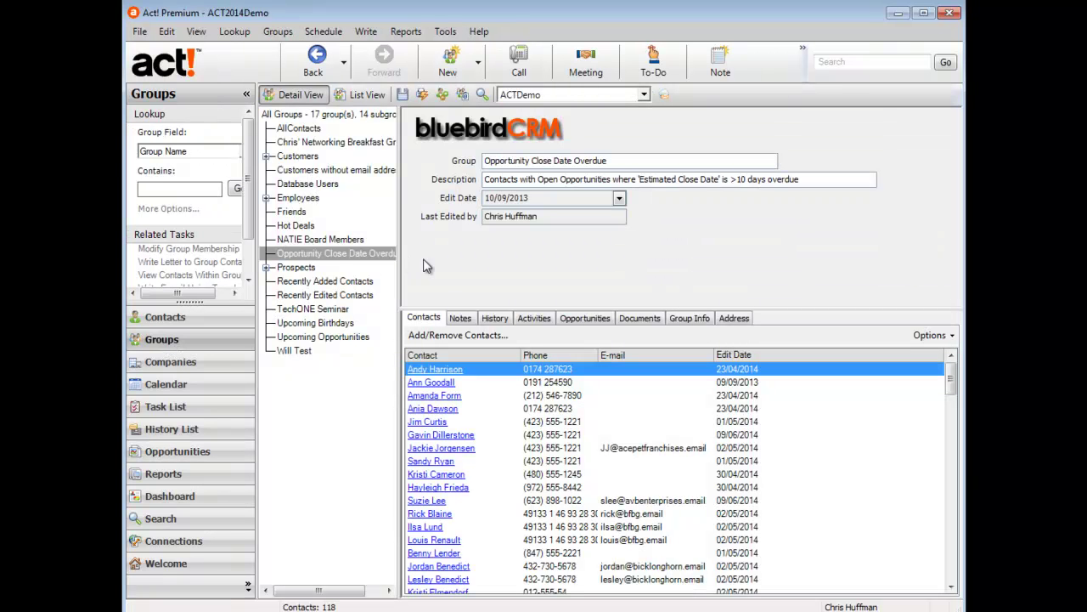
left_click(432, 337)
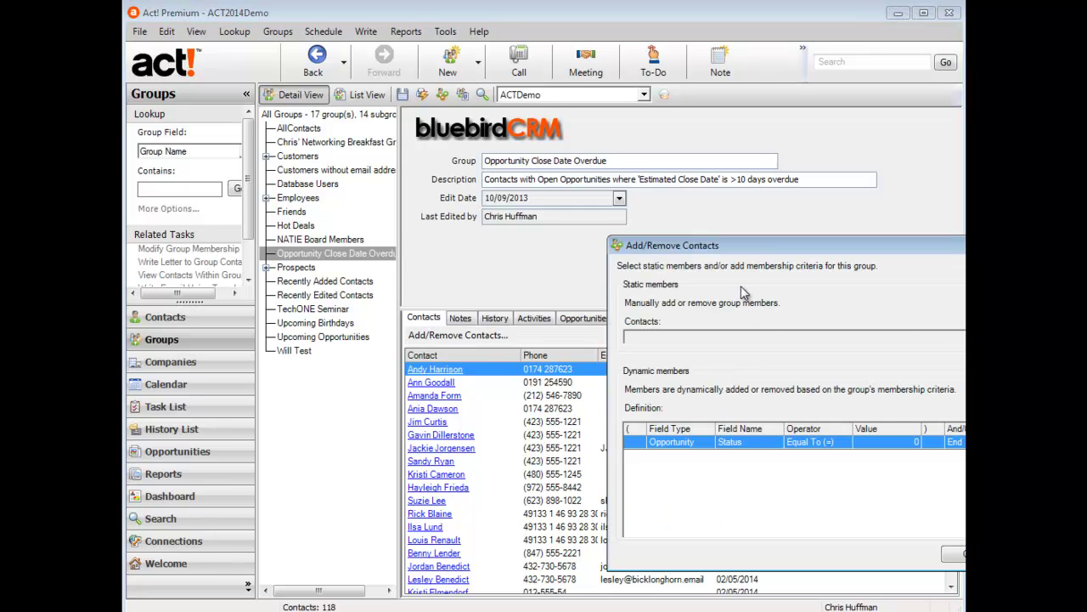
left_click_drag(735, 242, 613, 247)
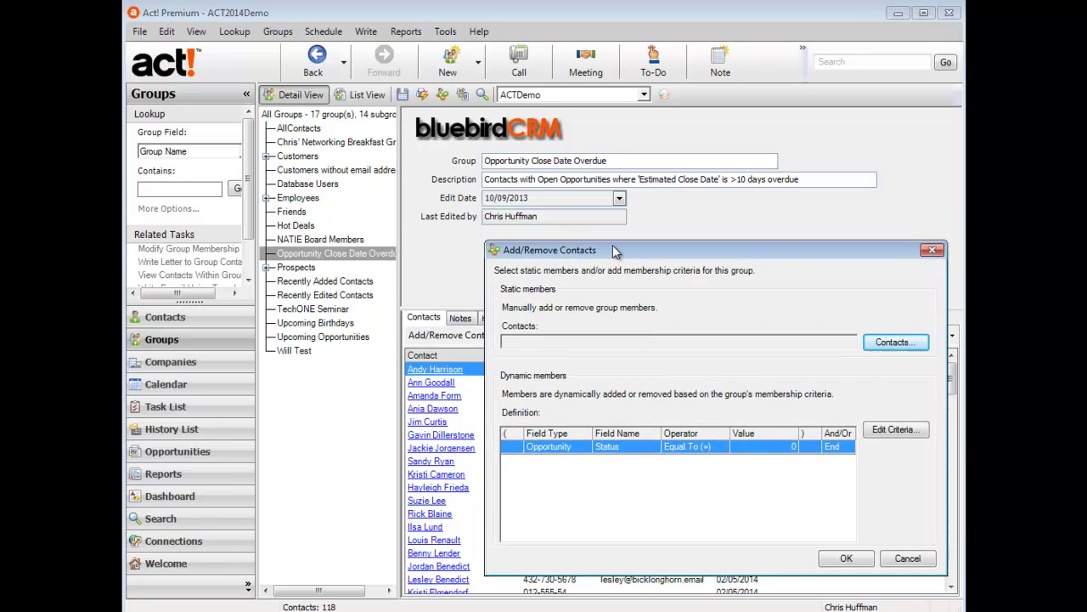
left_click(875, 431)
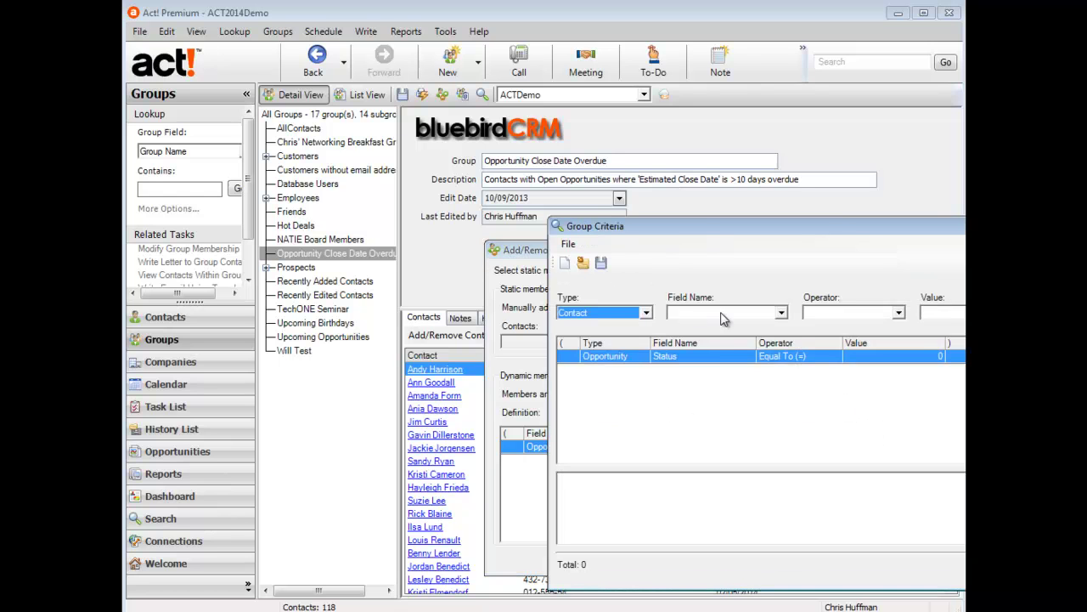
Step: Add the criterion Opportunity field Est Close Date Passed Greater Than 10
left_click(781, 312)
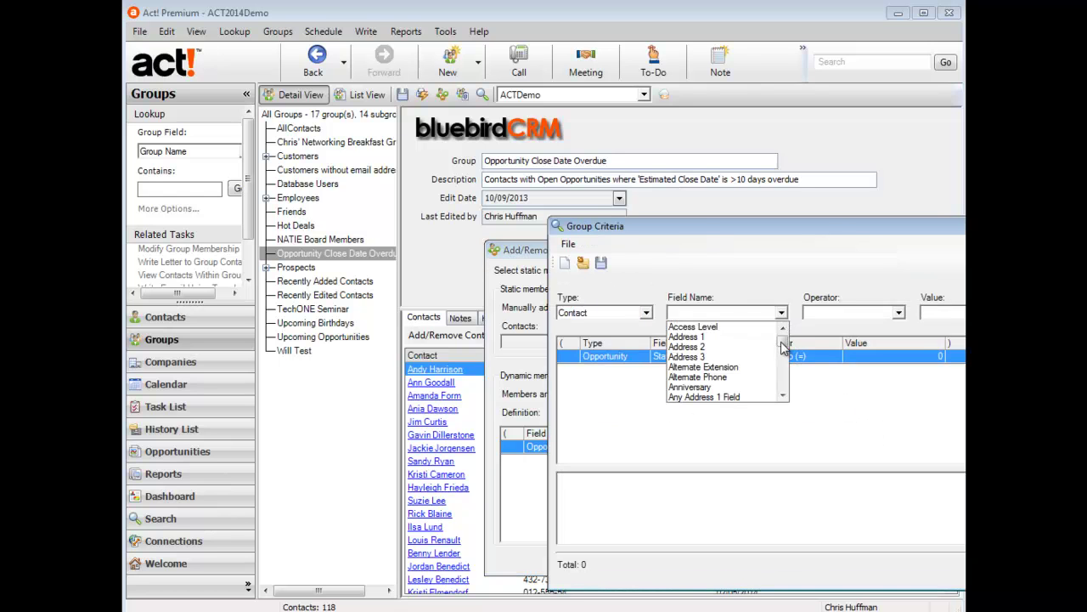
scroll(783, 348, "down", 5)
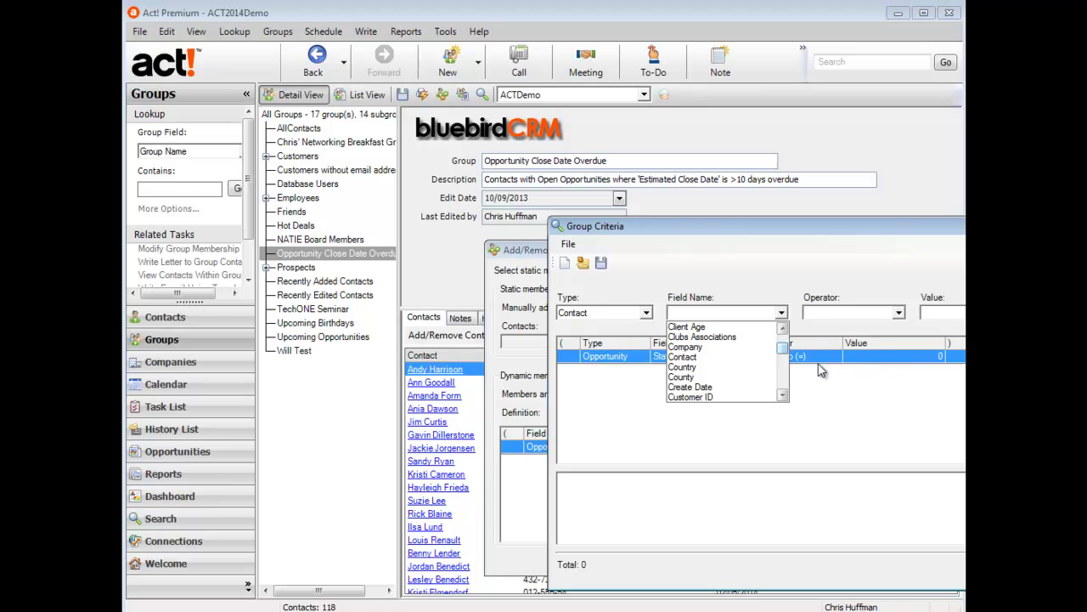
scroll(782, 357, "down", 4)
left_click_drag(780, 355, 779, 353)
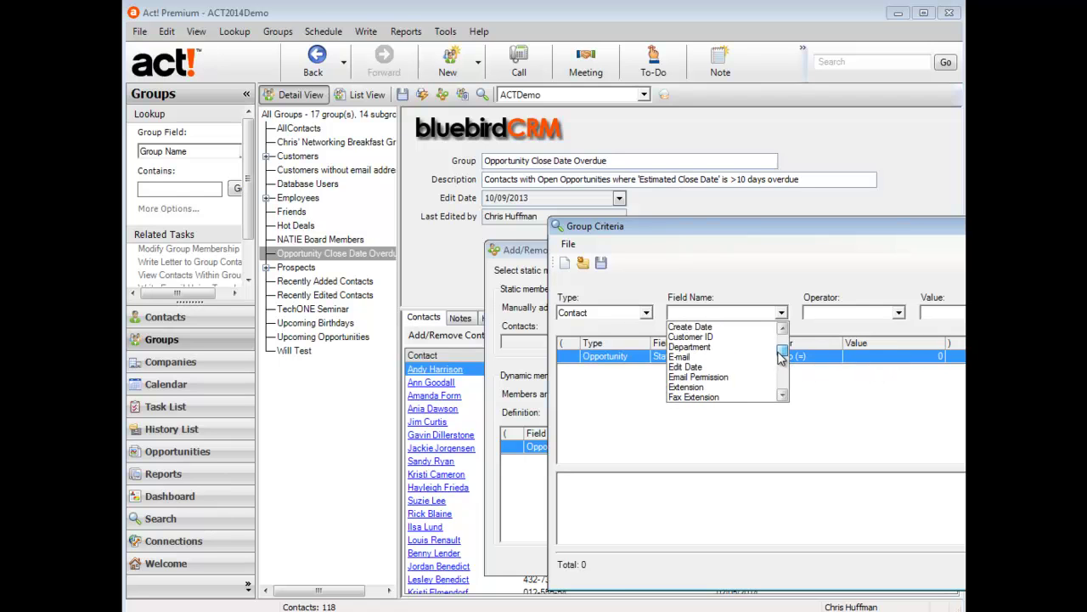
left_click(646, 313)
left_click(602, 338)
left_click(782, 313)
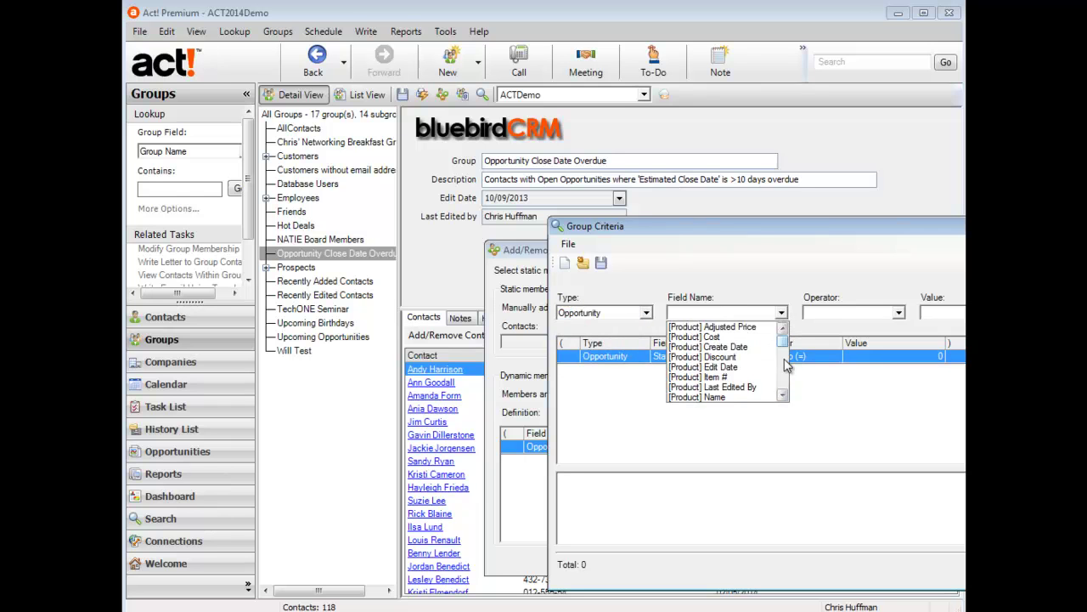
scroll(785, 374, "down", 5)
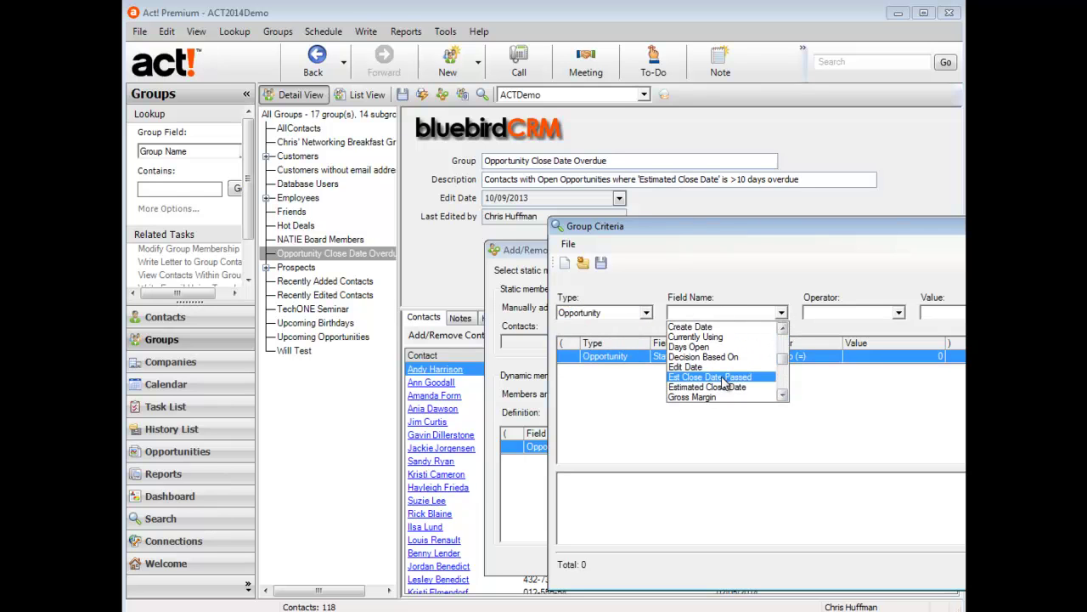
left_click(722, 378)
left_click(899, 312)
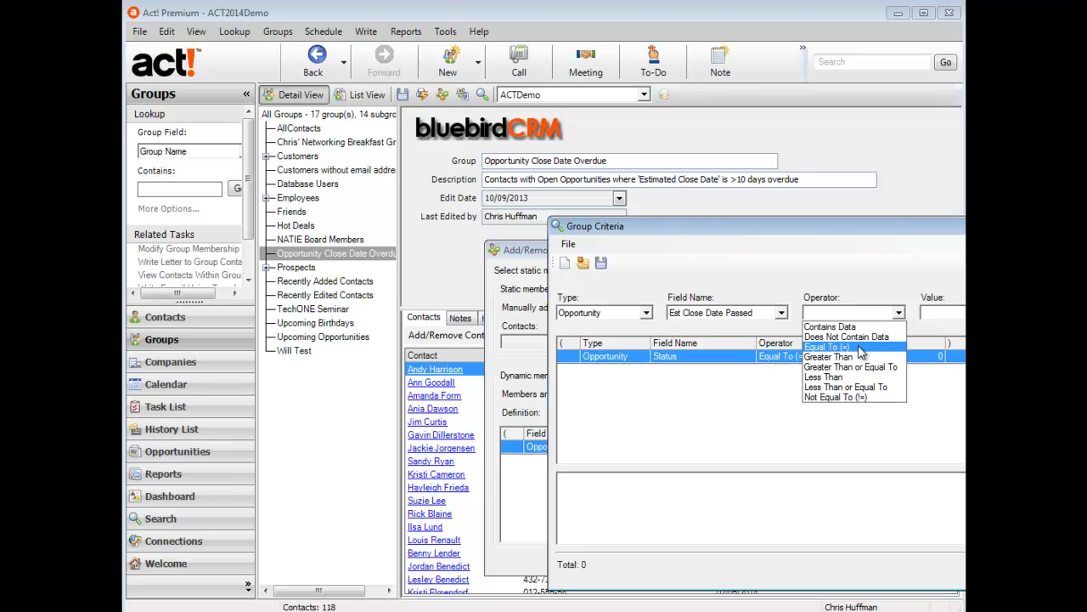
left_click(853, 357)
left_click(950, 312)
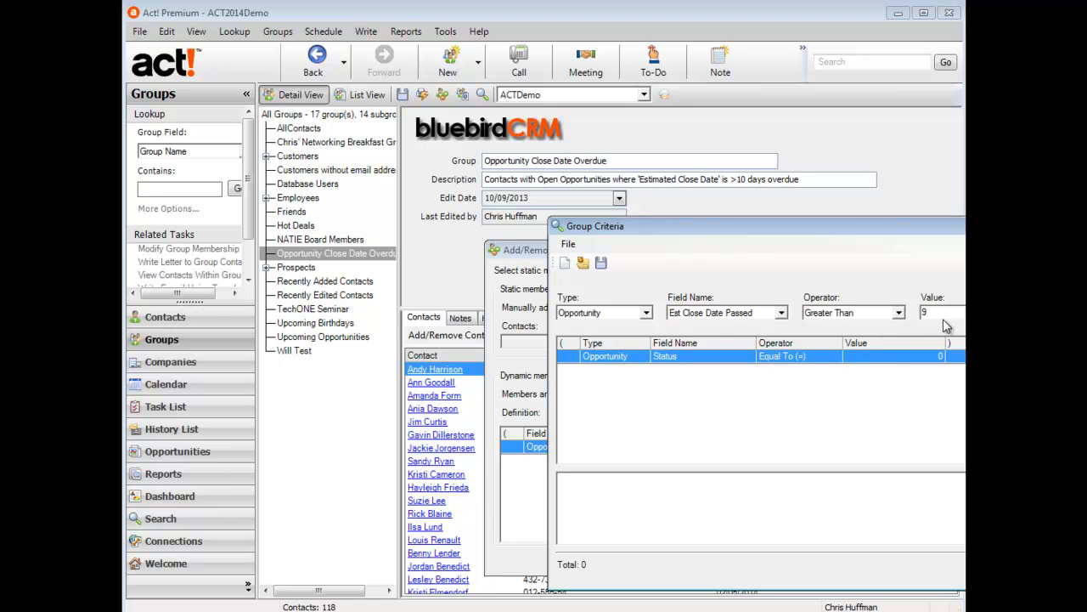
key("Return")
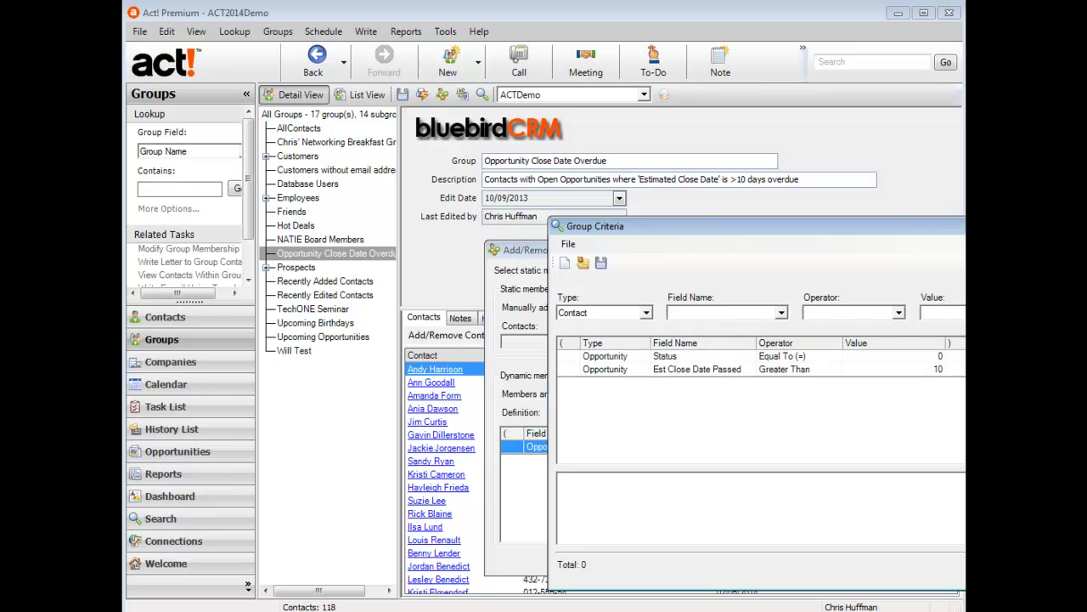
left_click(926, 557)
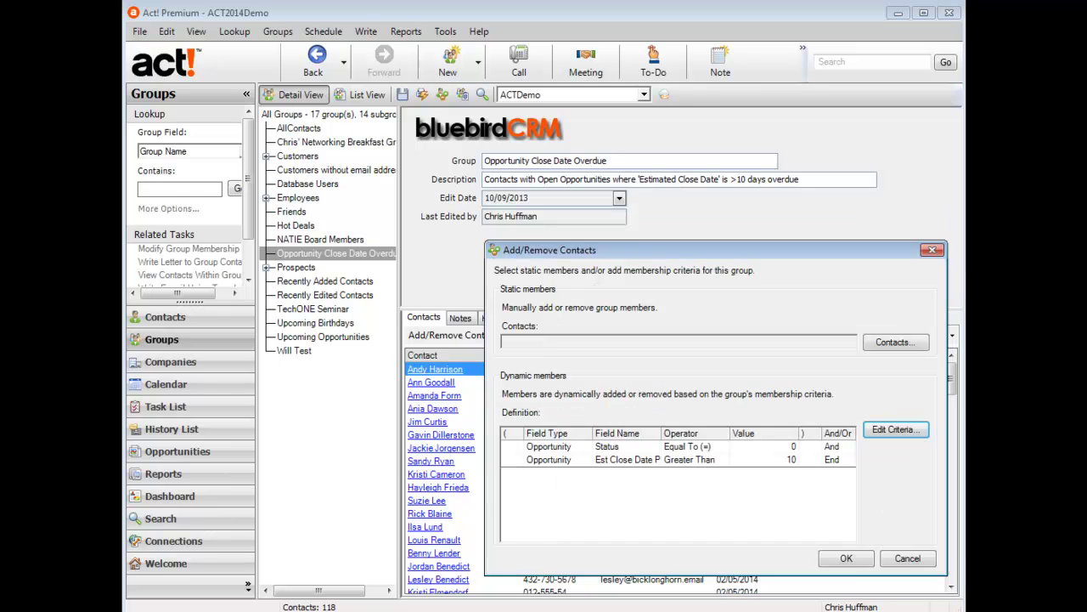
Step: Confirm the updated group criteria, leaving four member contacts, then open the Schedule menu
left_click(848, 558)
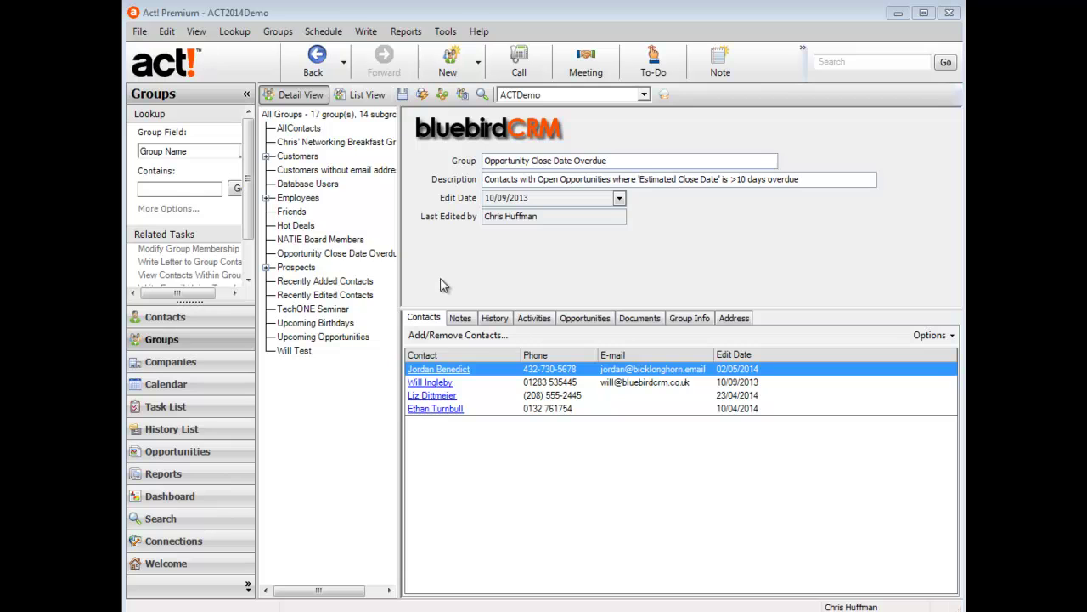
left_click(325, 32)
left_click(346, 162)
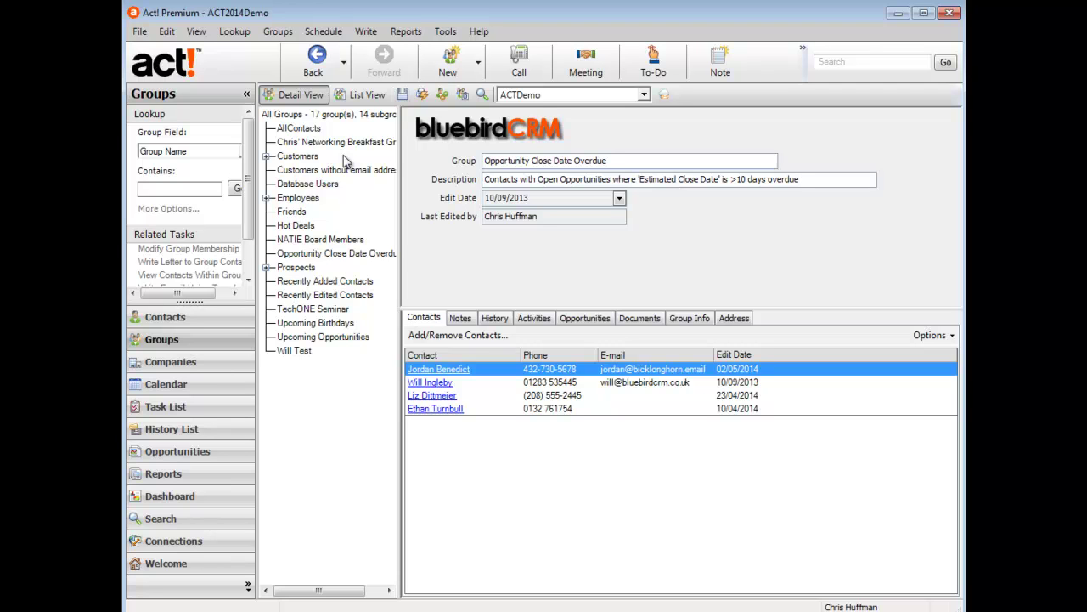
left_click(343, 157)
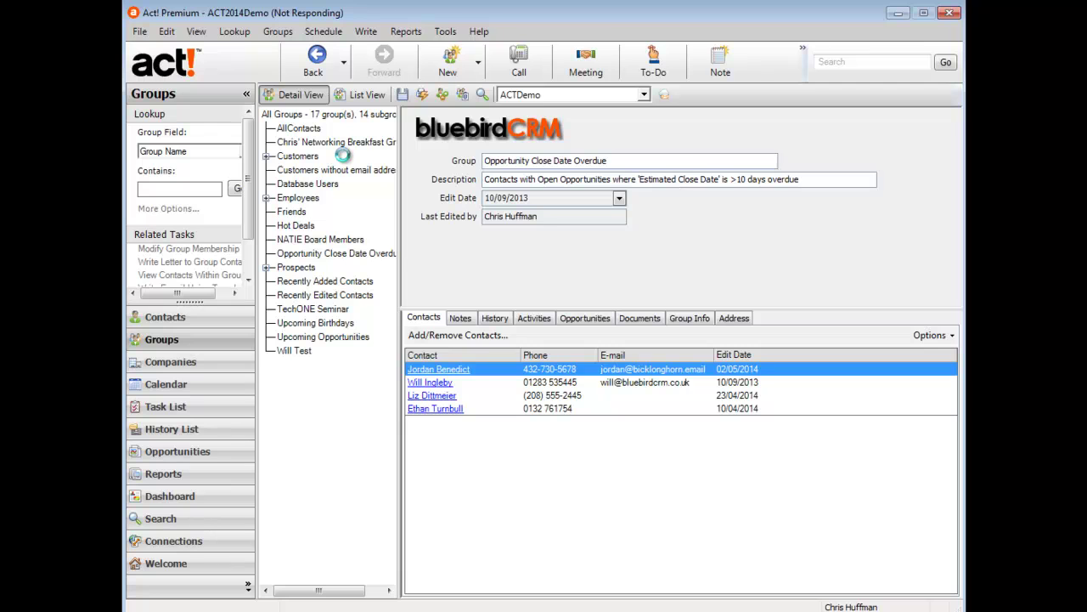